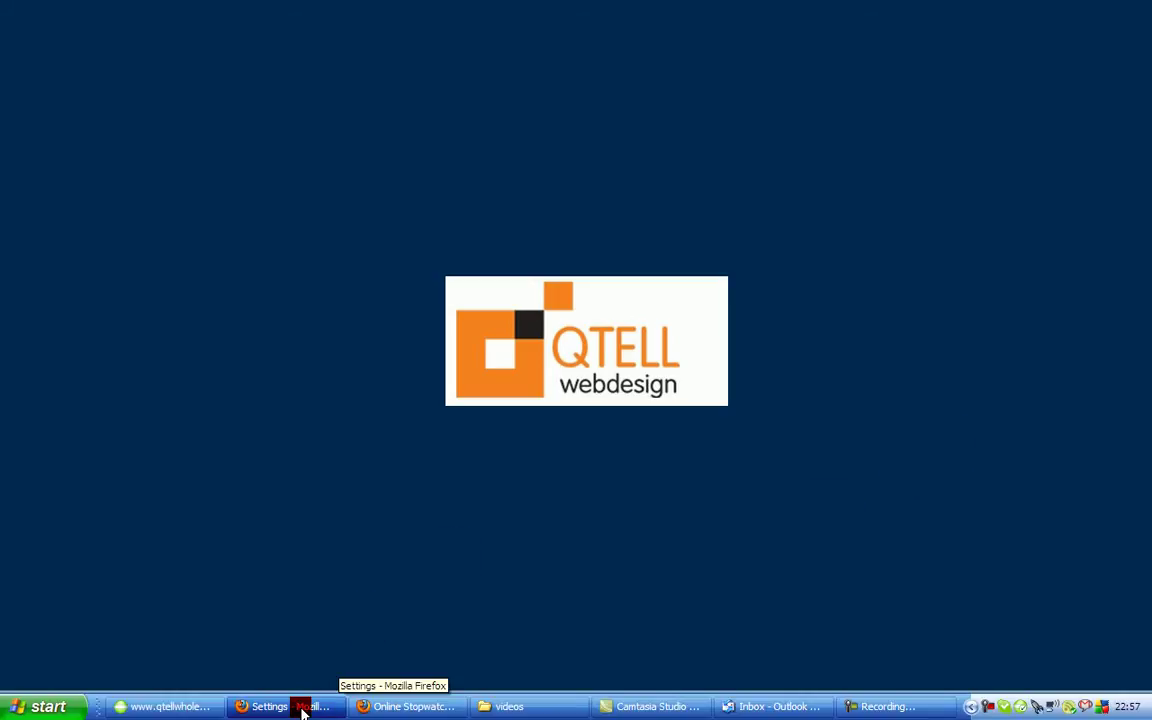
Step: In Firefox, open the store's image settings and compare the logo and icon with those shown on the storefront
{"action": "left_click", "coordinate": [302, 710]}
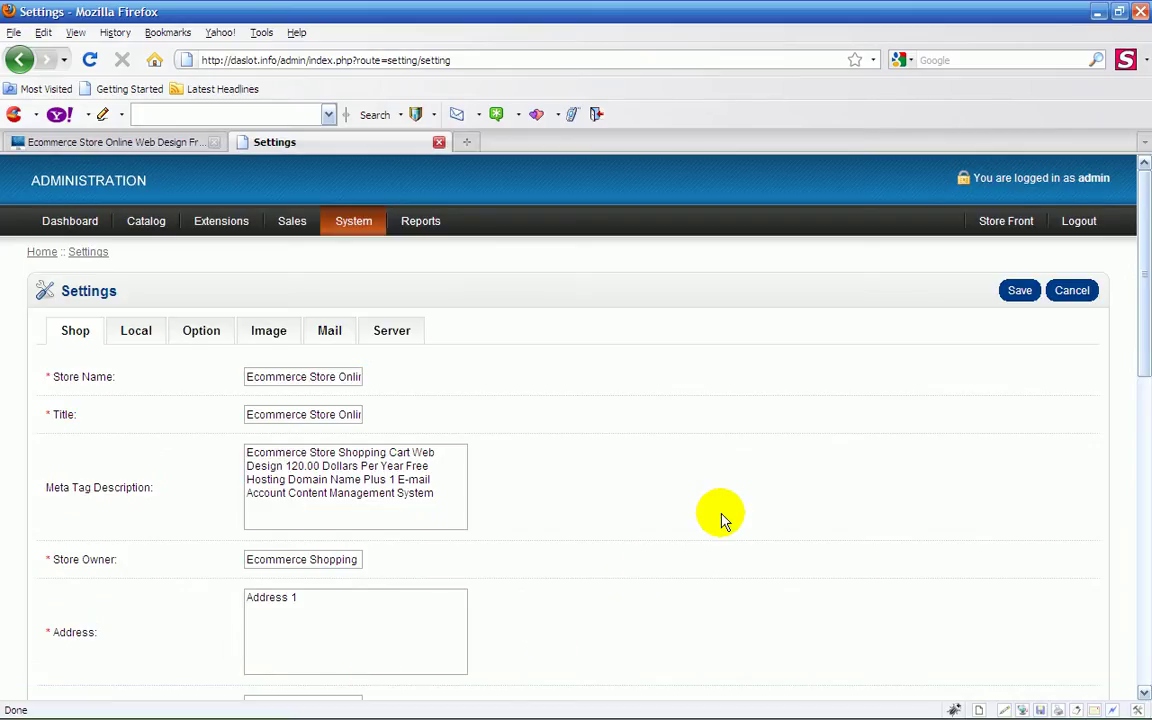
{"action": "left_click", "coordinate": [269, 334]}
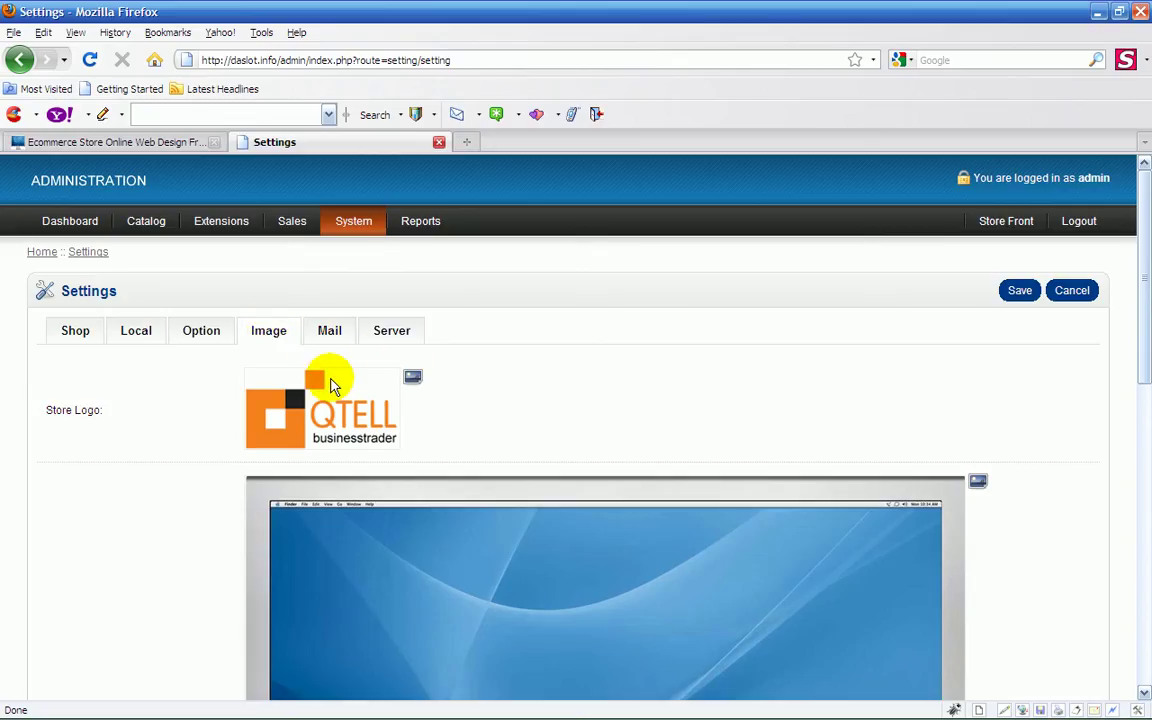
{"action": "left_click", "coordinate": [120, 143]}
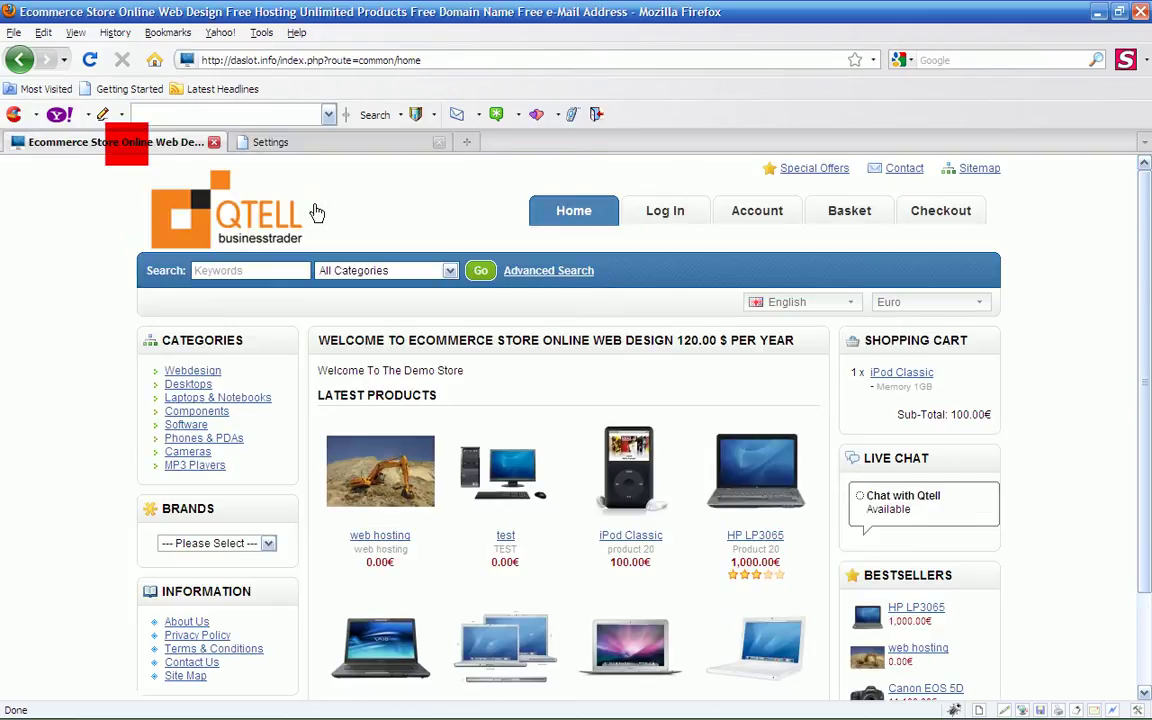
{"action": "left_click", "coordinate": [275, 145]}
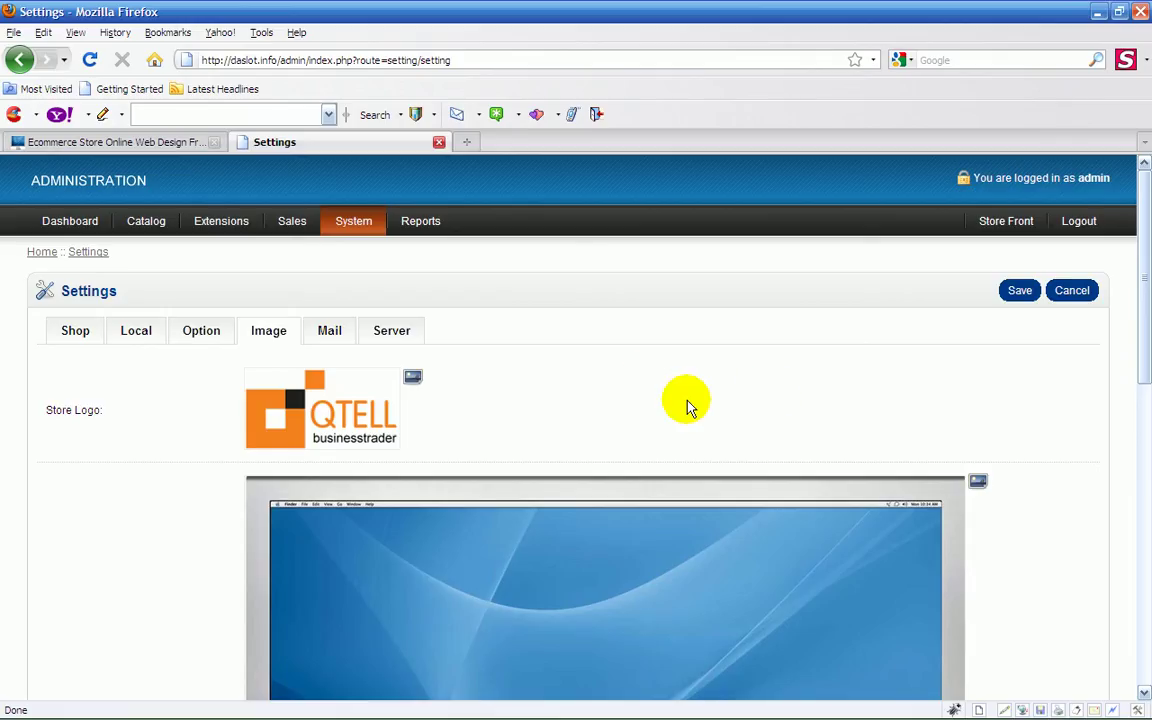
{"action": "scroll", "coordinate": [686, 405], "scroll_direction": "down", "scroll_amount": 5}
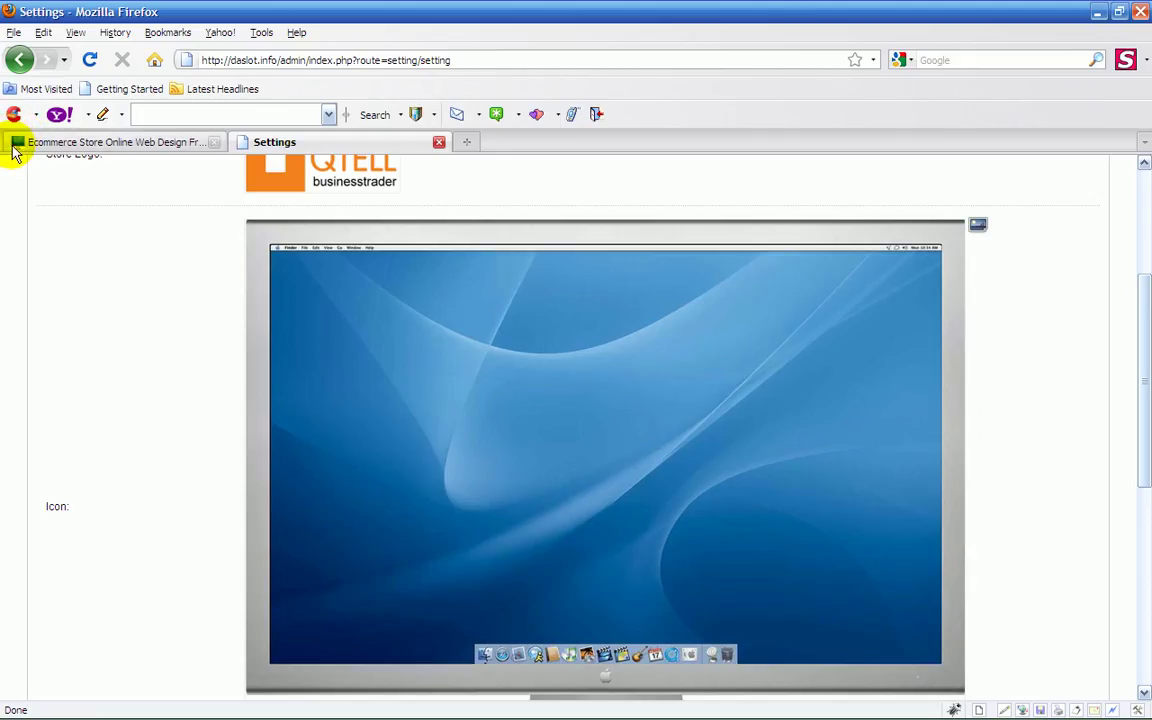
{"action": "left_click", "coordinate": [158, 142]}
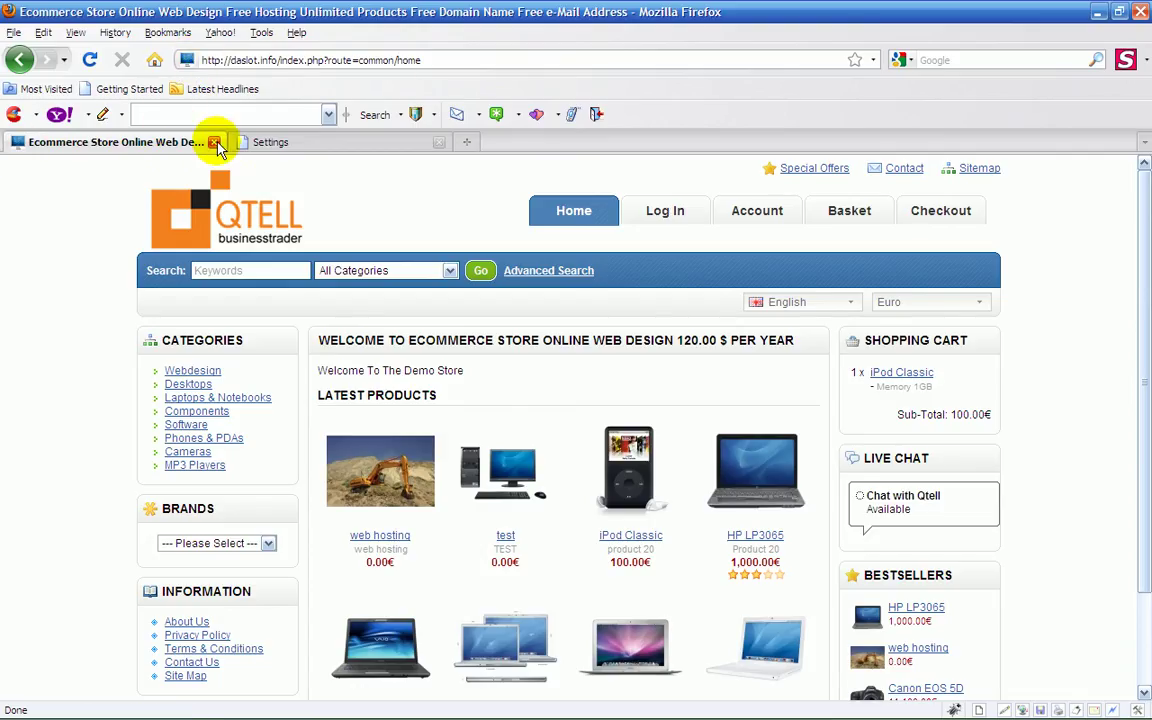
{"action": "left_click", "coordinate": [256, 144]}
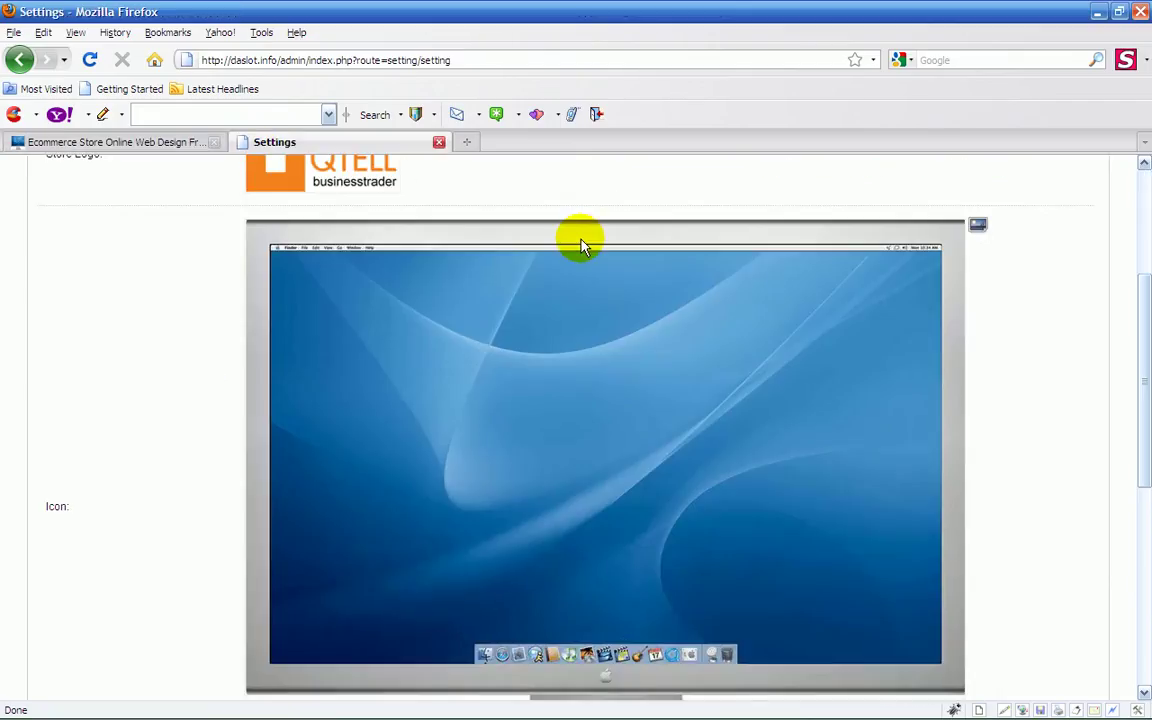
{"action": "scroll", "coordinate": [784, 321], "scroll_direction": "up", "scroll_amount": 3}
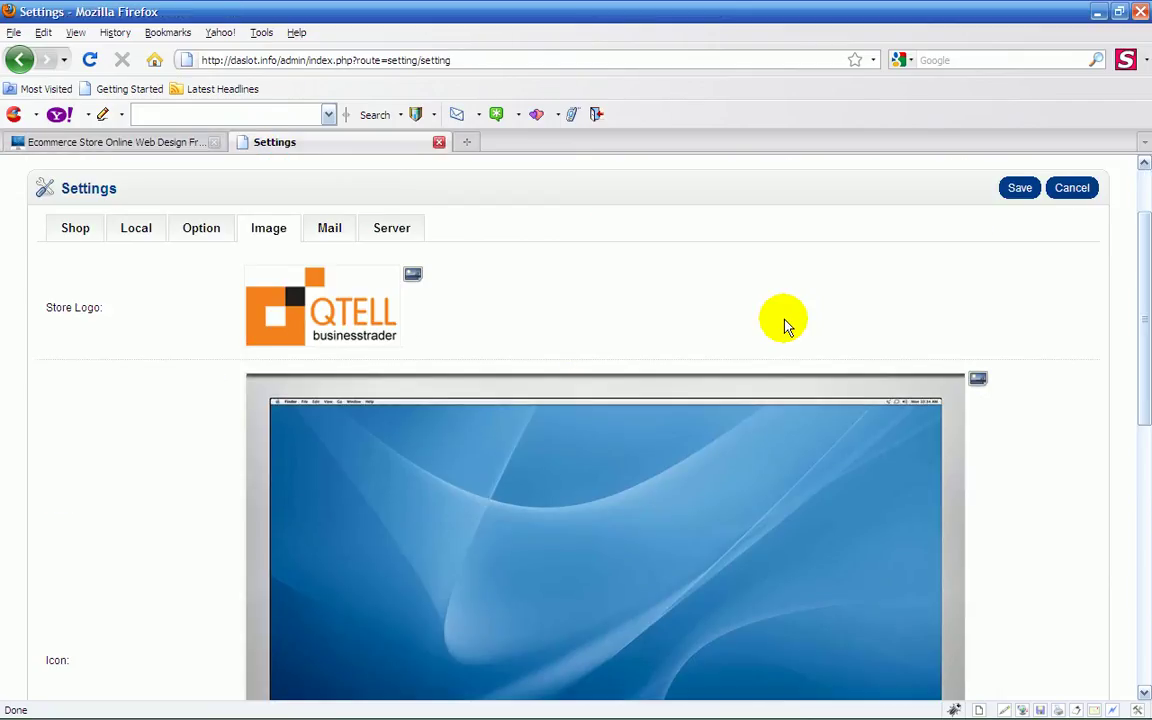
Step: Open the image manager for the store logo and look through the pictures in the image and design folders
{"action": "left_click", "coordinate": [413, 278]}
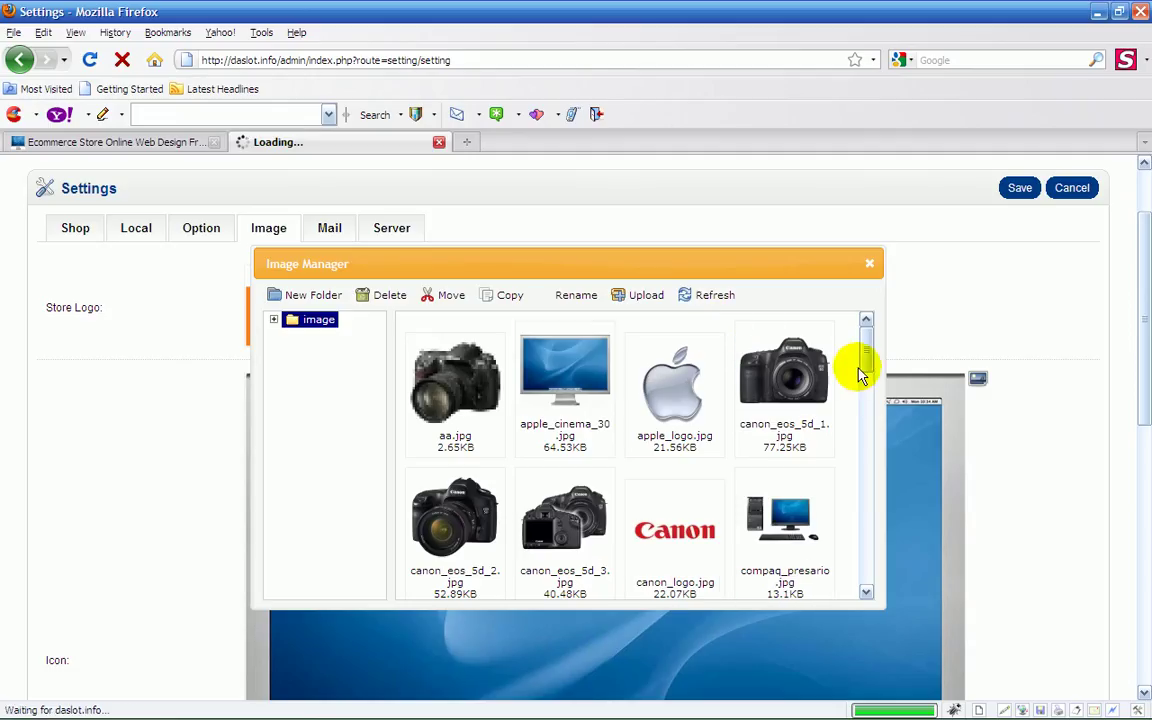
{"action": "mouse_move", "coordinate": [864, 352]}
{"action": "left_mouse_down"}
{"action": "mouse_move", "coordinate": [864, 402]}
{"action": "mouse_move", "coordinate": [866, 337]}
{"action": "mouse_move", "coordinate": [838, 550]}
{"action": "mouse_move", "coordinate": [846, 585]}
{"action": "left_mouse_up"}
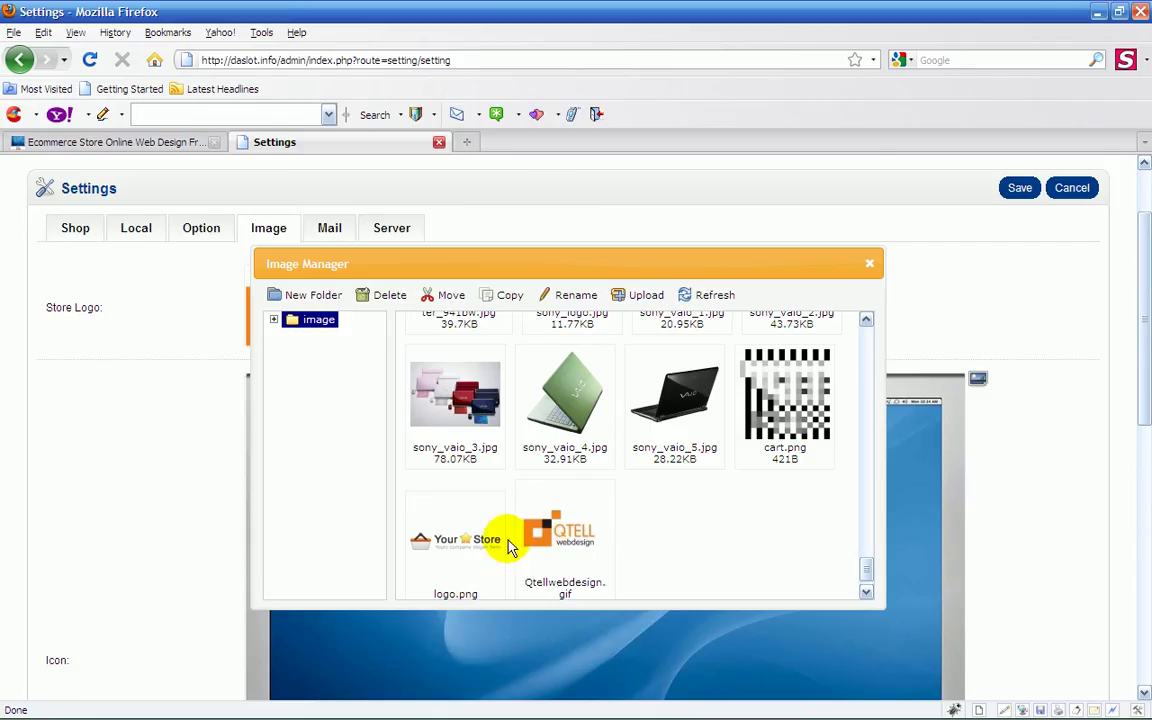
{"action": "left_click_drag", "start_coordinate": [869, 572], "coordinate": [866, 327]}
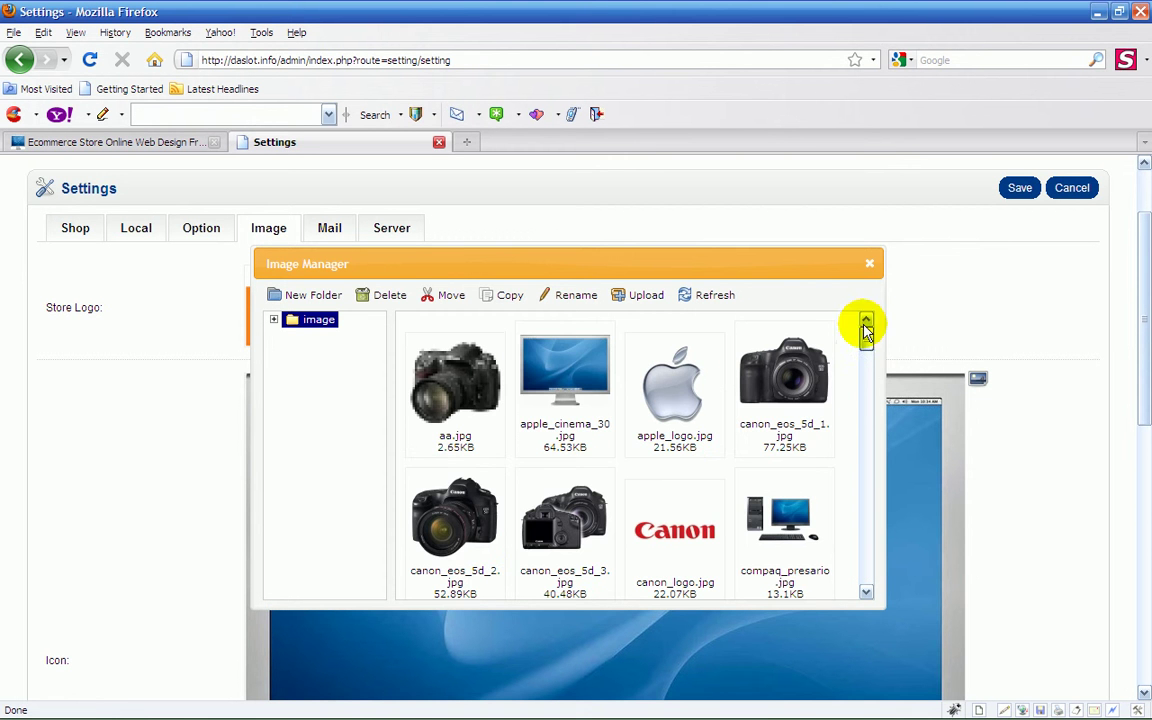
{"action": "left_click", "coordinate": [275, 327]}
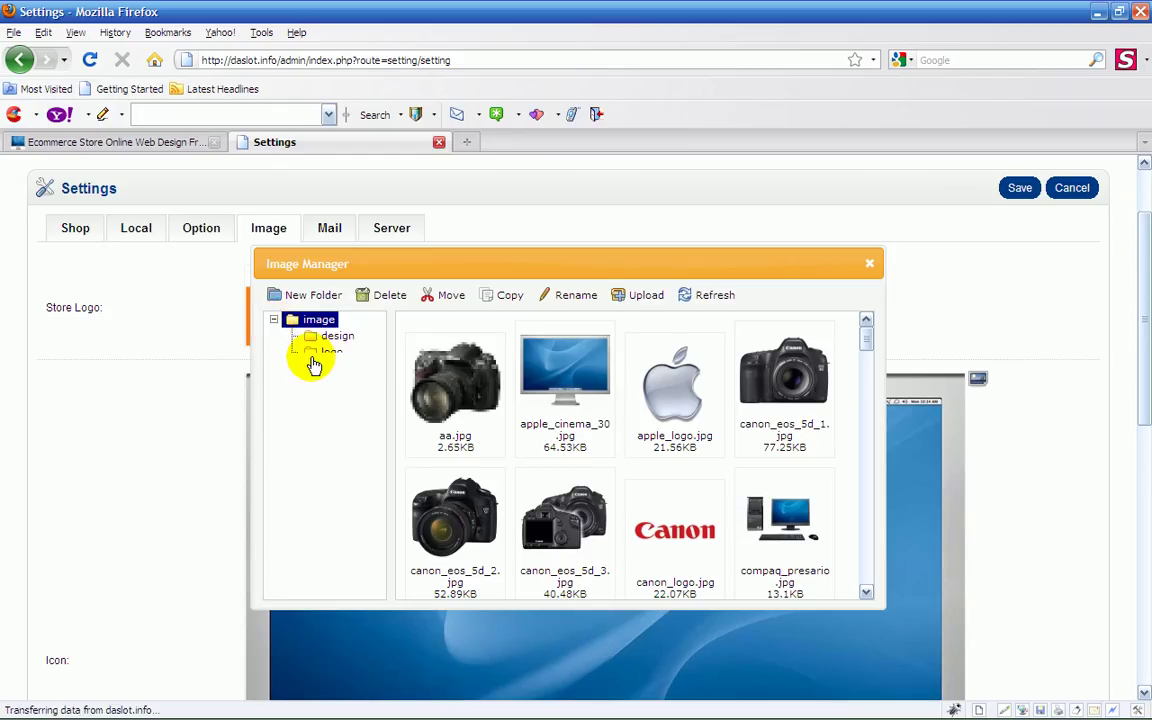
{"action": "left_click", "coordinate": [335, 338]}
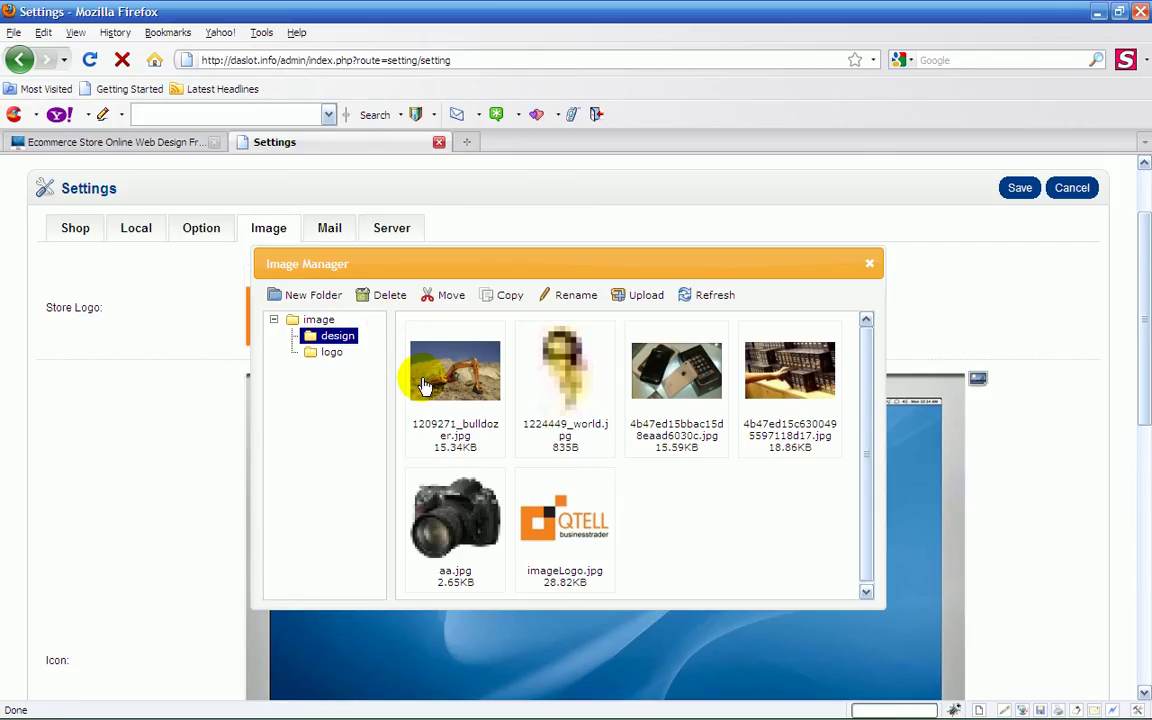
{"action": "left_click", "coordinate": [312, 322]}
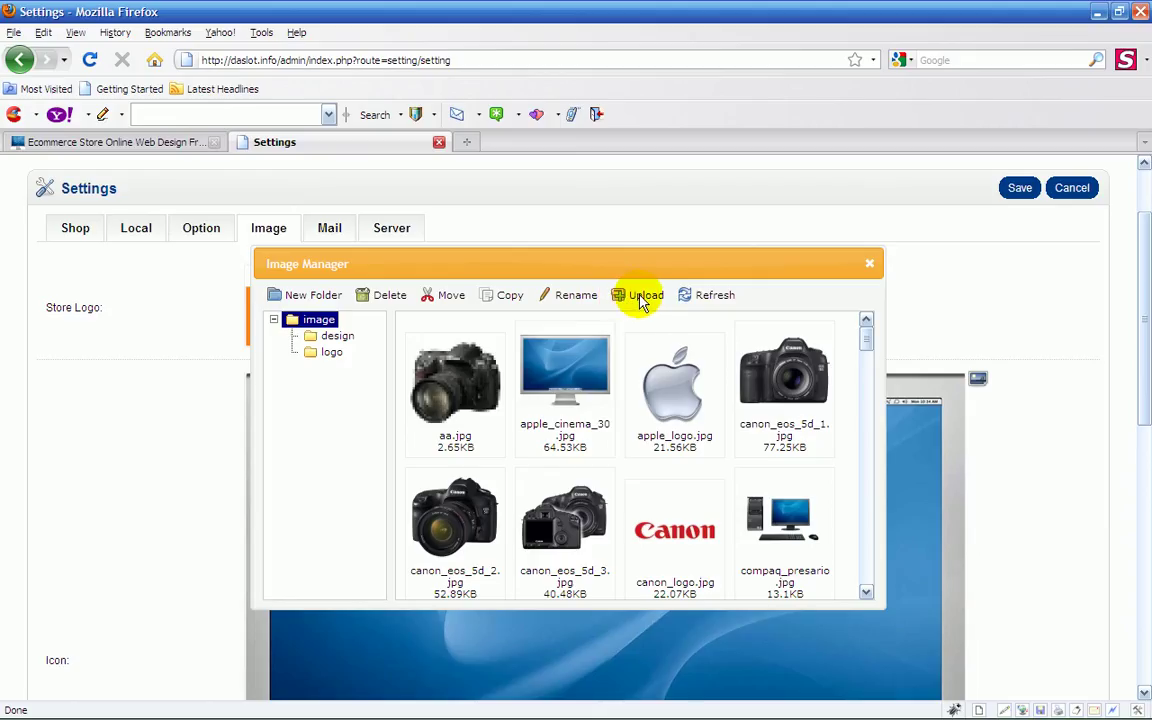
Step: Upload the chinese-dragon-red picture from New Folder inside My Pictures to the image manager's root image folder
{"action": "left_click", "coordinate": [640, 299]}
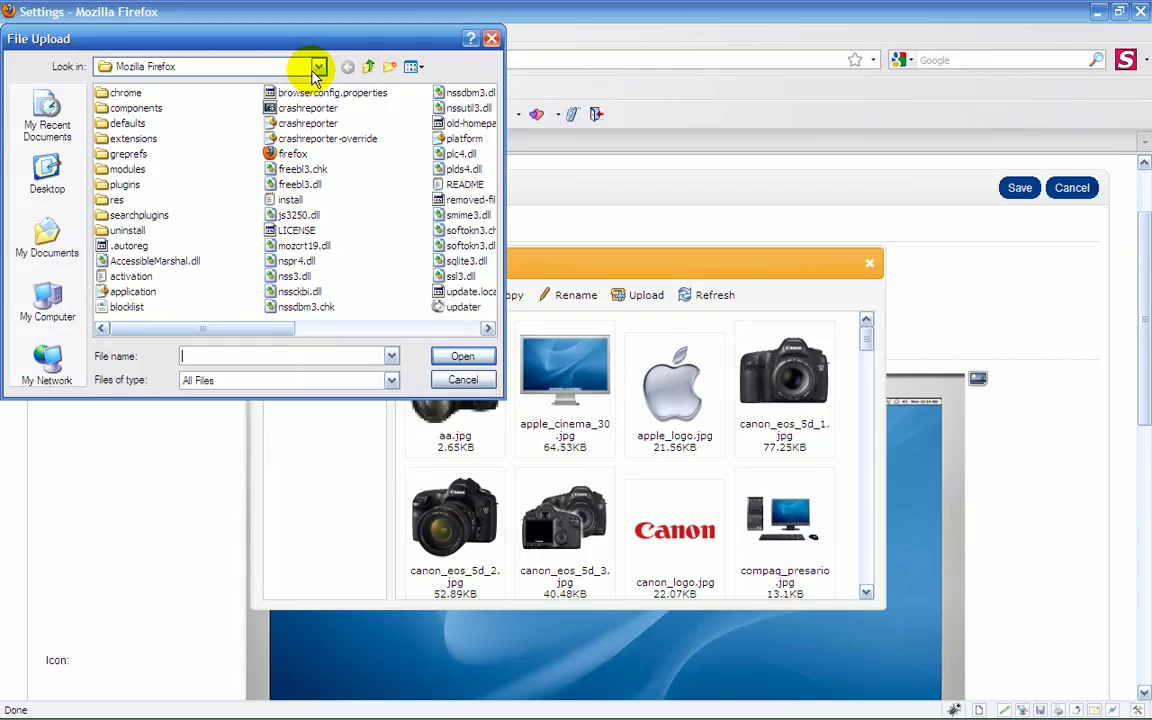
{"action": "left_click_drag", "start_coordinate": [321, 38], "coordinate": [698, 168]}
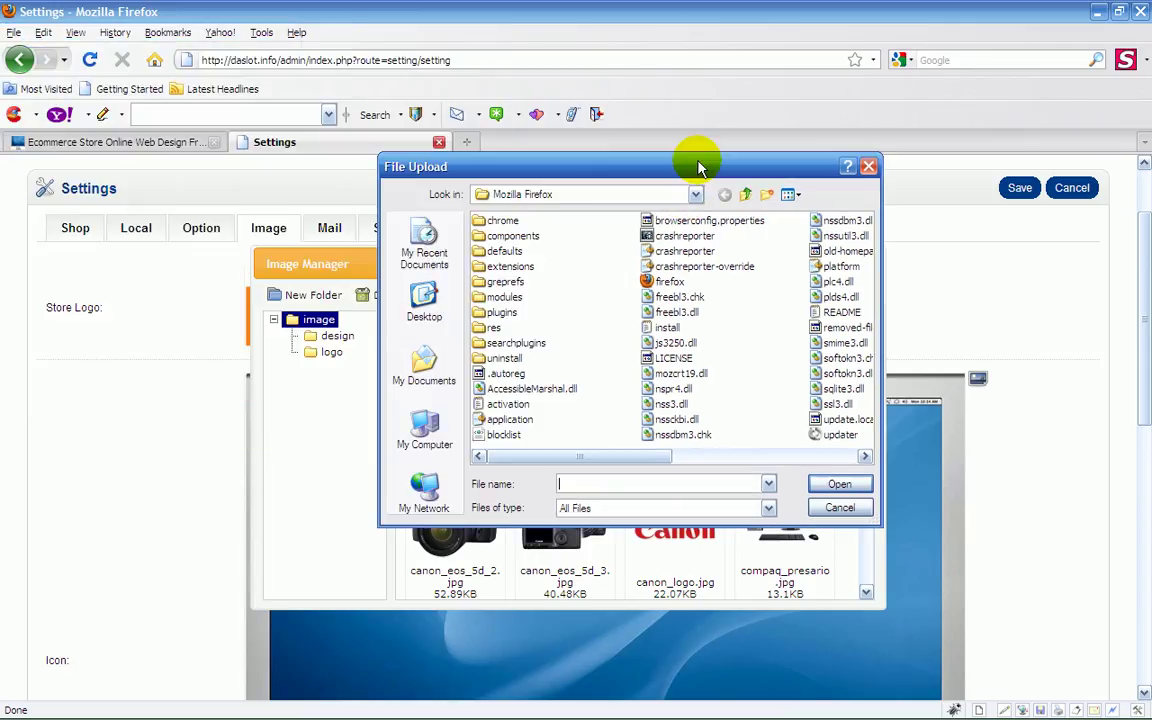
{"action": "left_click", "coordinate": [695, 194]}
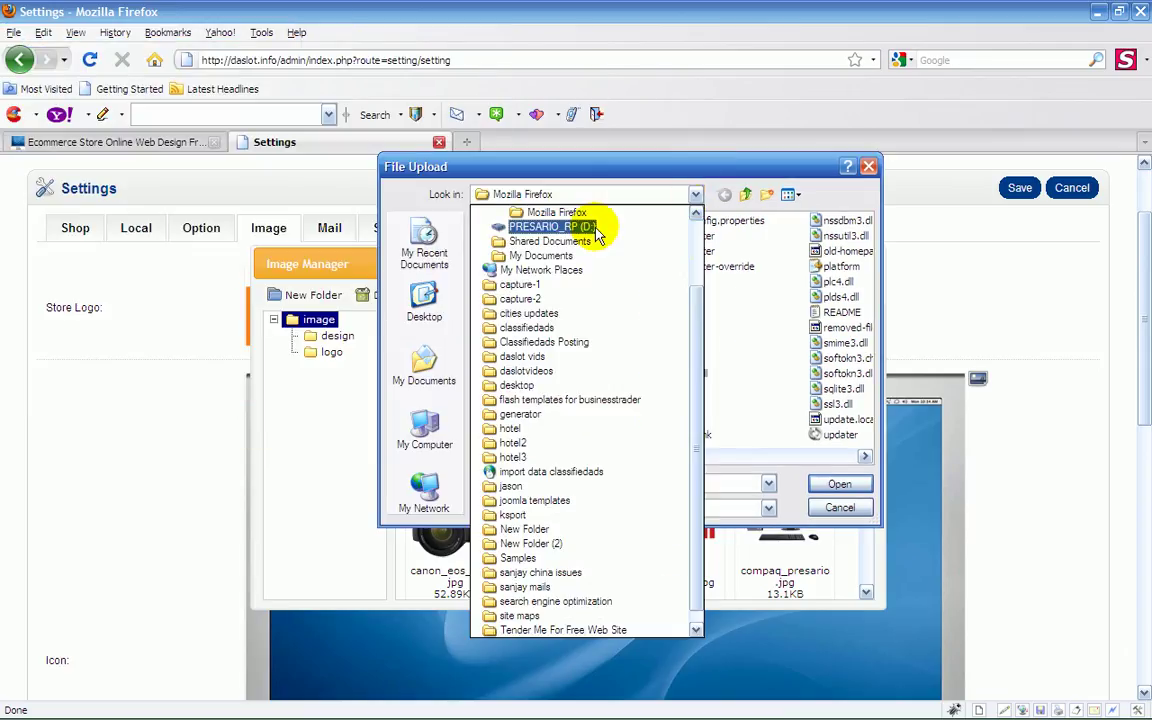
{"action": "left_click", "coordinate": [695, 300]}
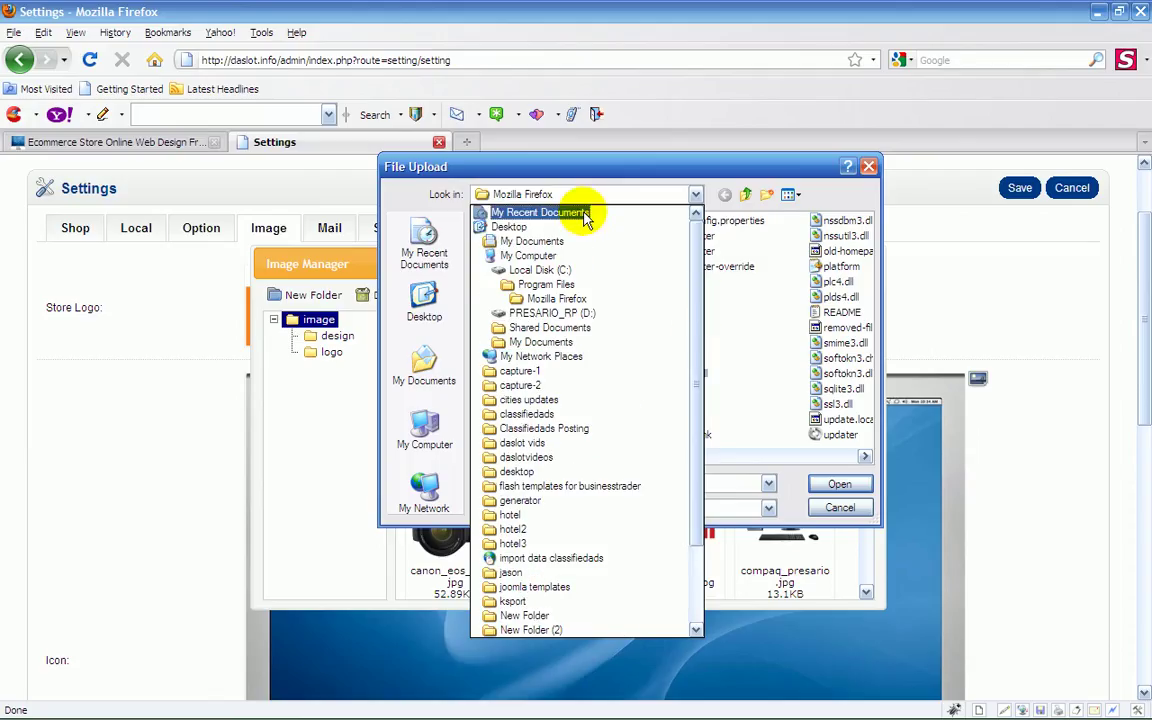
{"action": "left_click", "coordinate": [536, 240]}
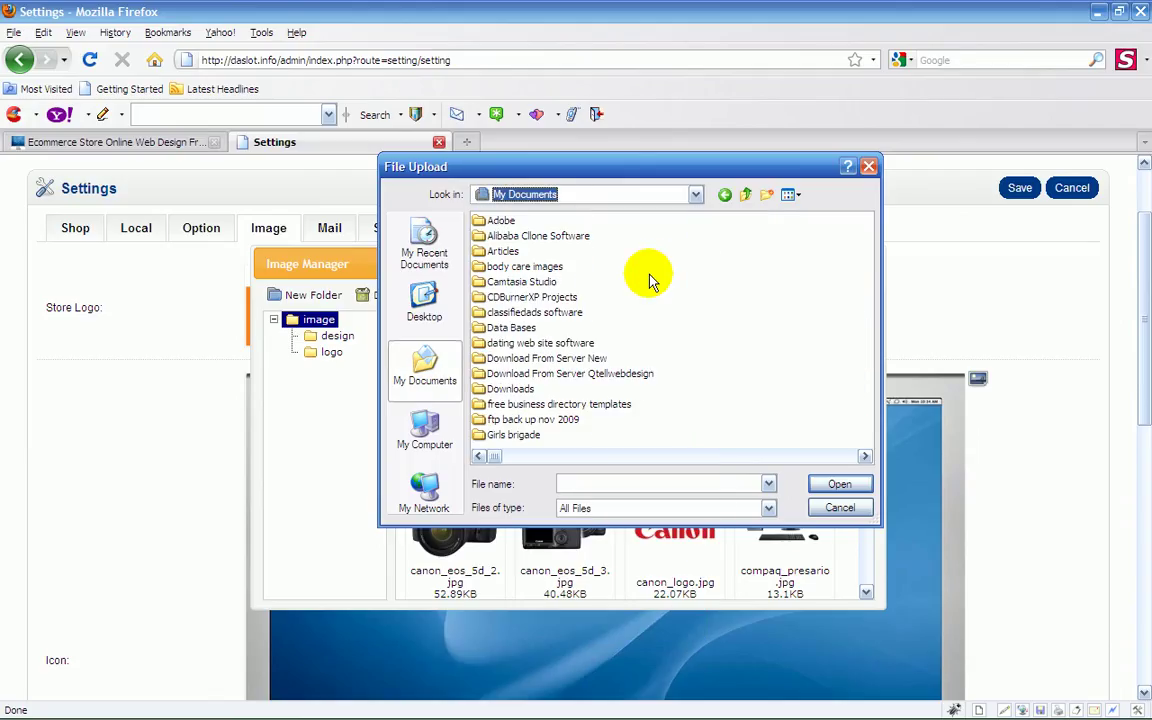
{"action": "left_click", "coordinate": [865, 458]}
{"action": "left_click", "coordinate": [503, 330]}
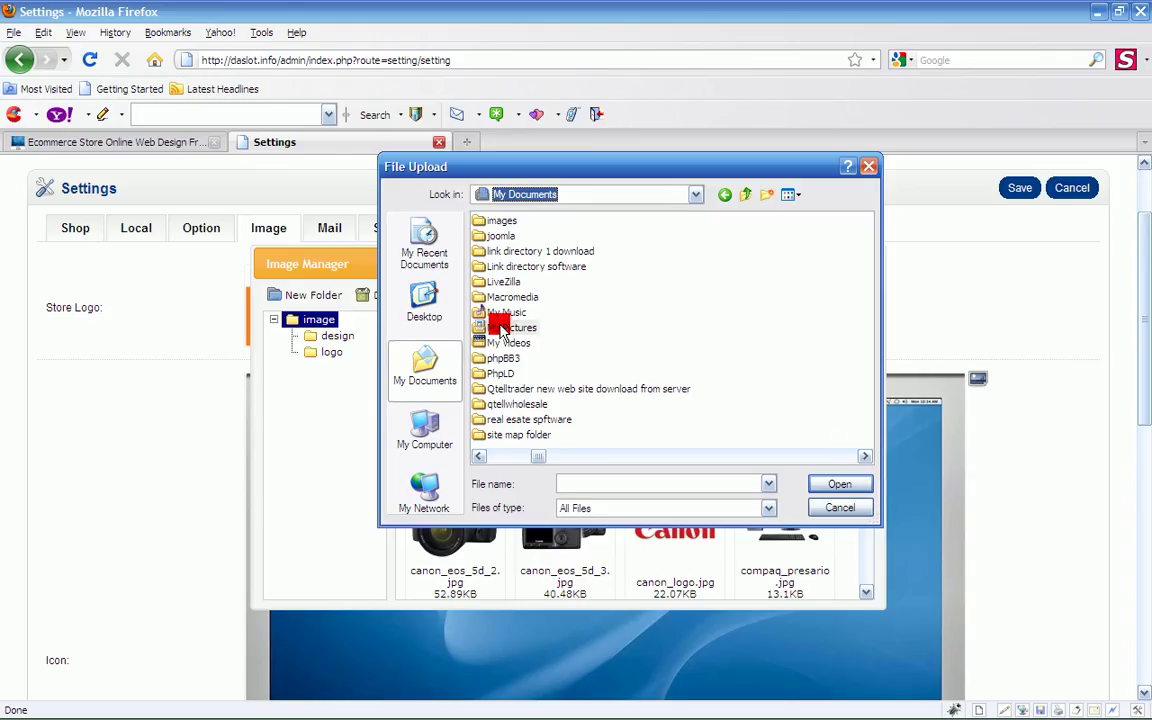
{"action": "double_click", "coordinate": [503, 330]}
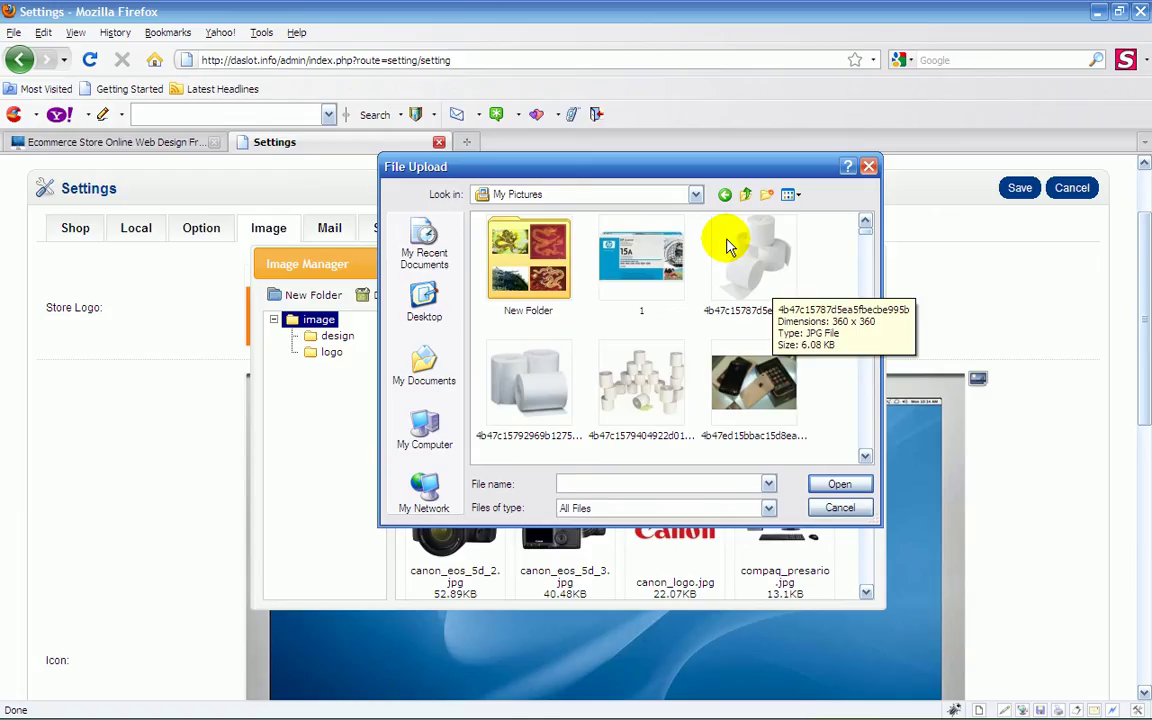
{"action": "double_click", "coordinate": [540, 255]}
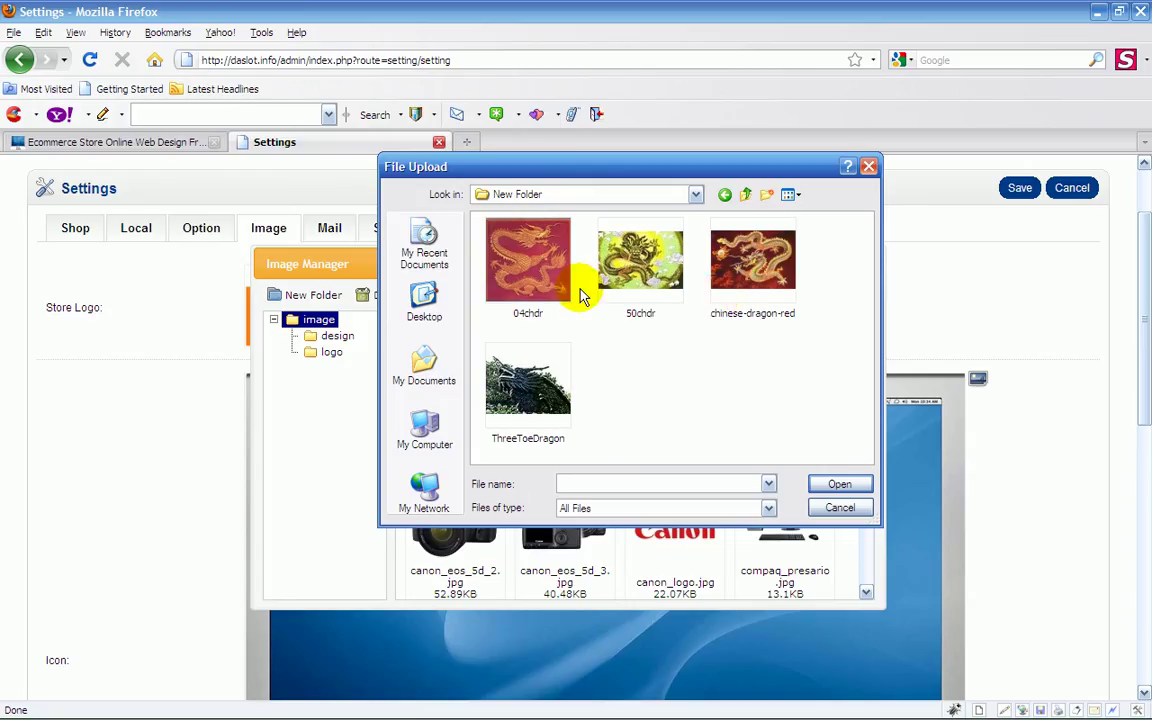
{"action": "double_click", "coordinate": [755, 275]}
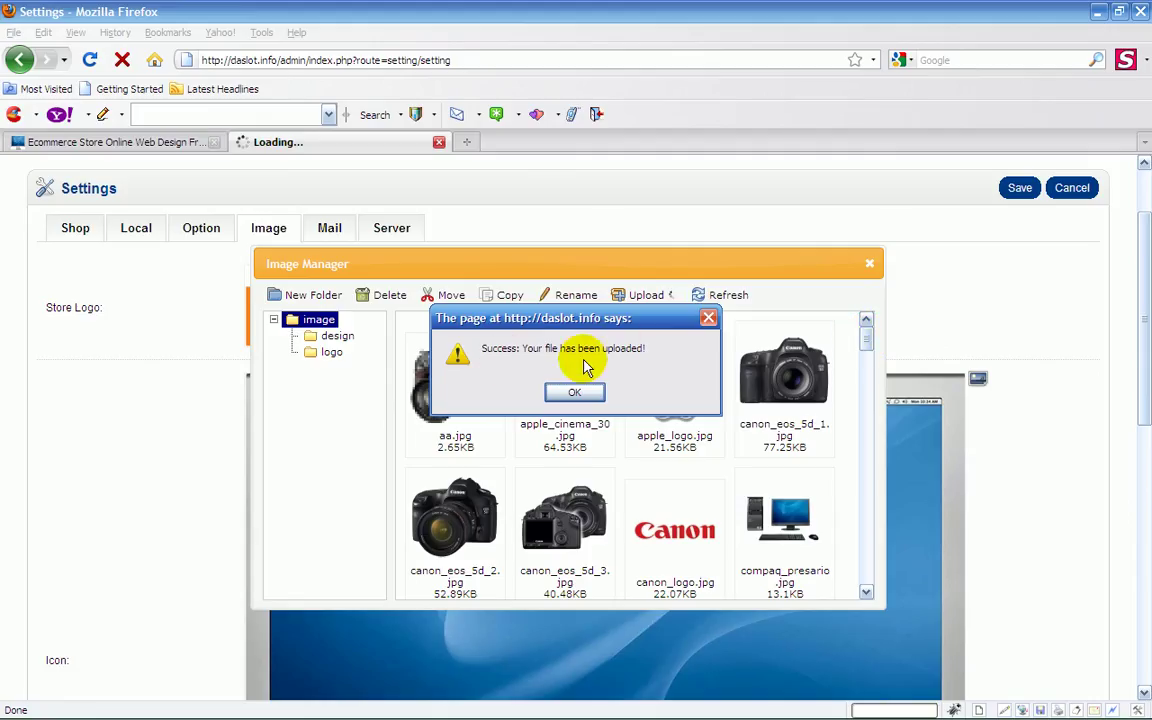
{"action": "left_click", "coordinate": [582, 392]}
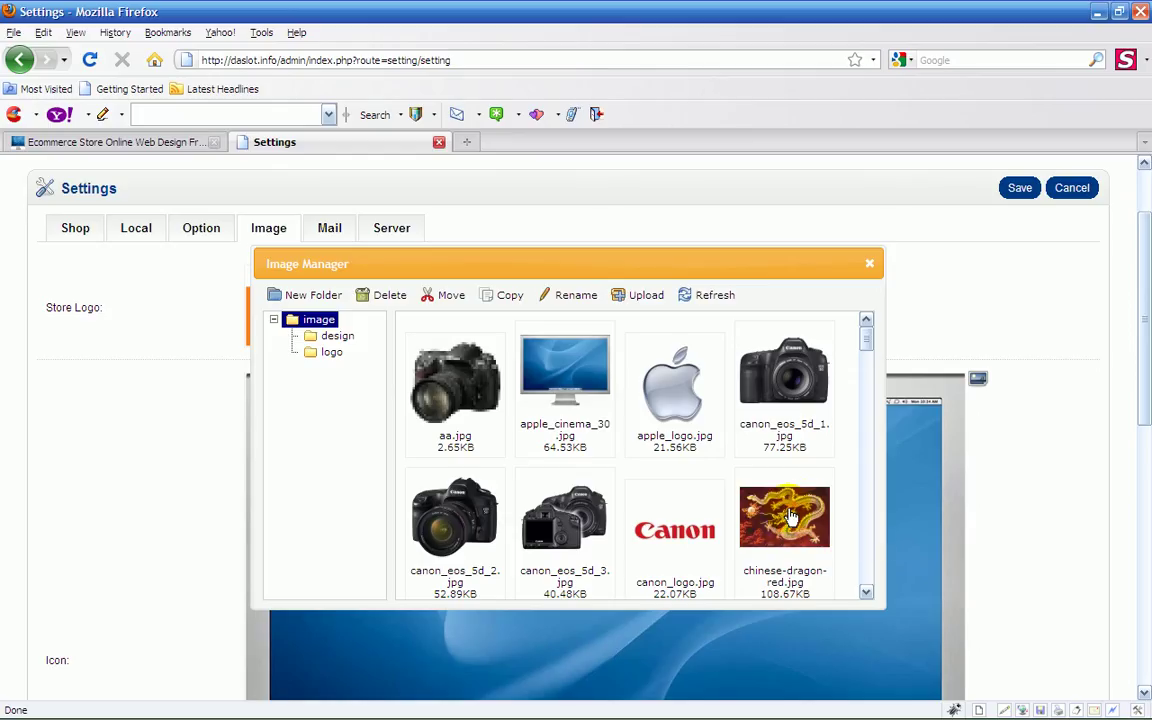
Step: Save chinese-dragon-red.jpg as the store logo and reload the storefront to check it
{"action": "double_click", "coordinate": [788, 514]}
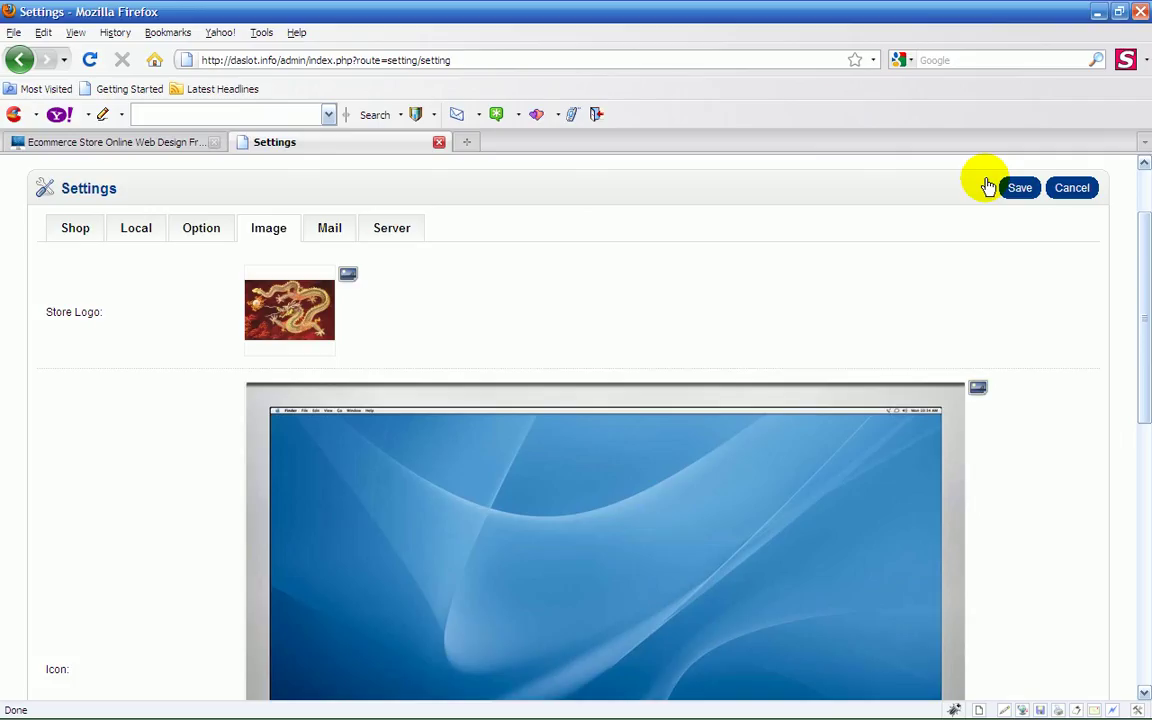
{"action": "left_click", "coordinate": [1017, 190]}
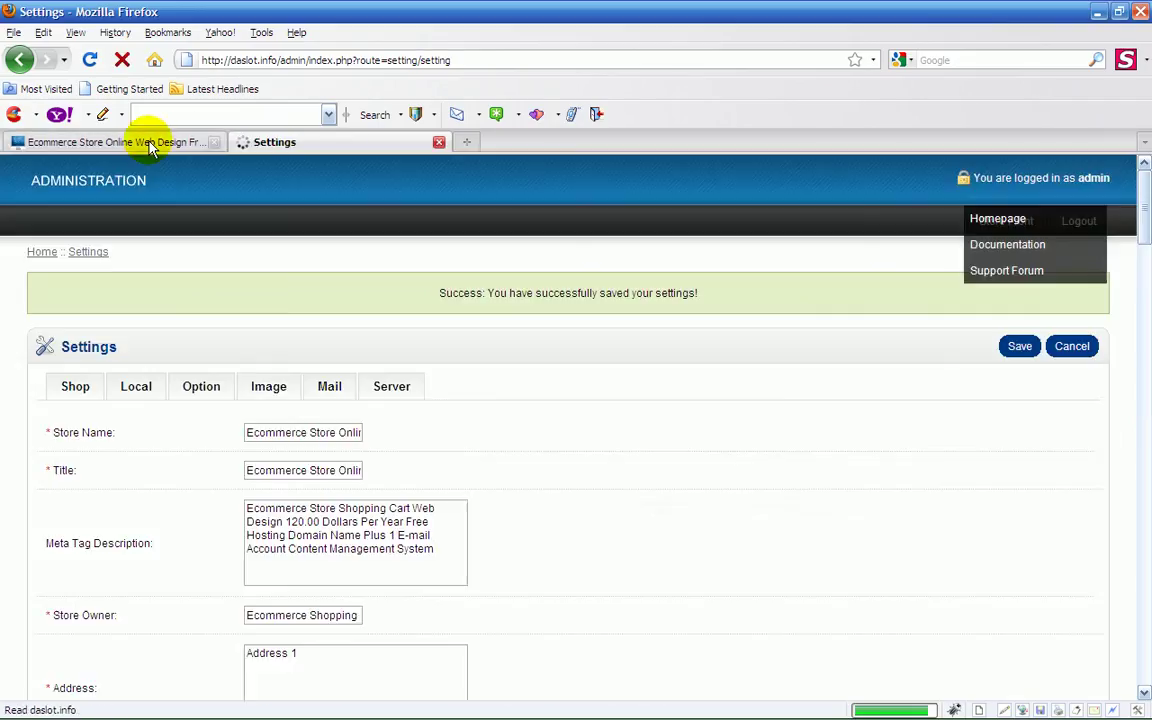
{"action": "left_click", "coordinate": [149, 145]}
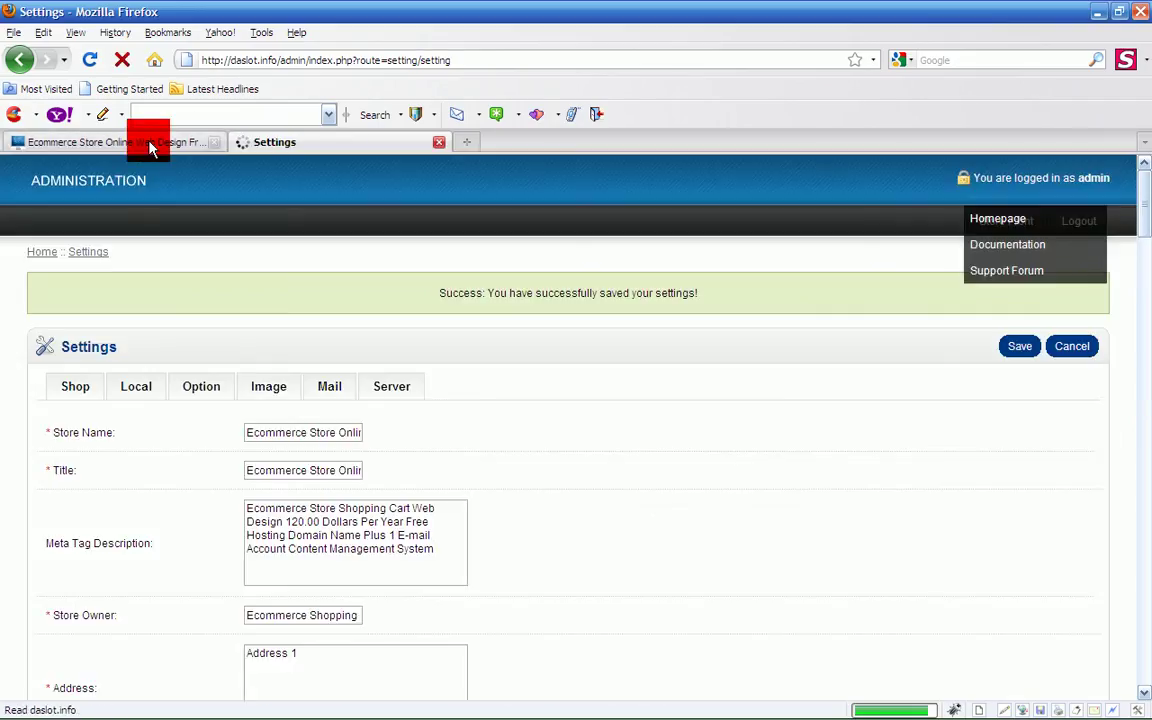
{"action": "left_click", "coordinate": [89, 60]}
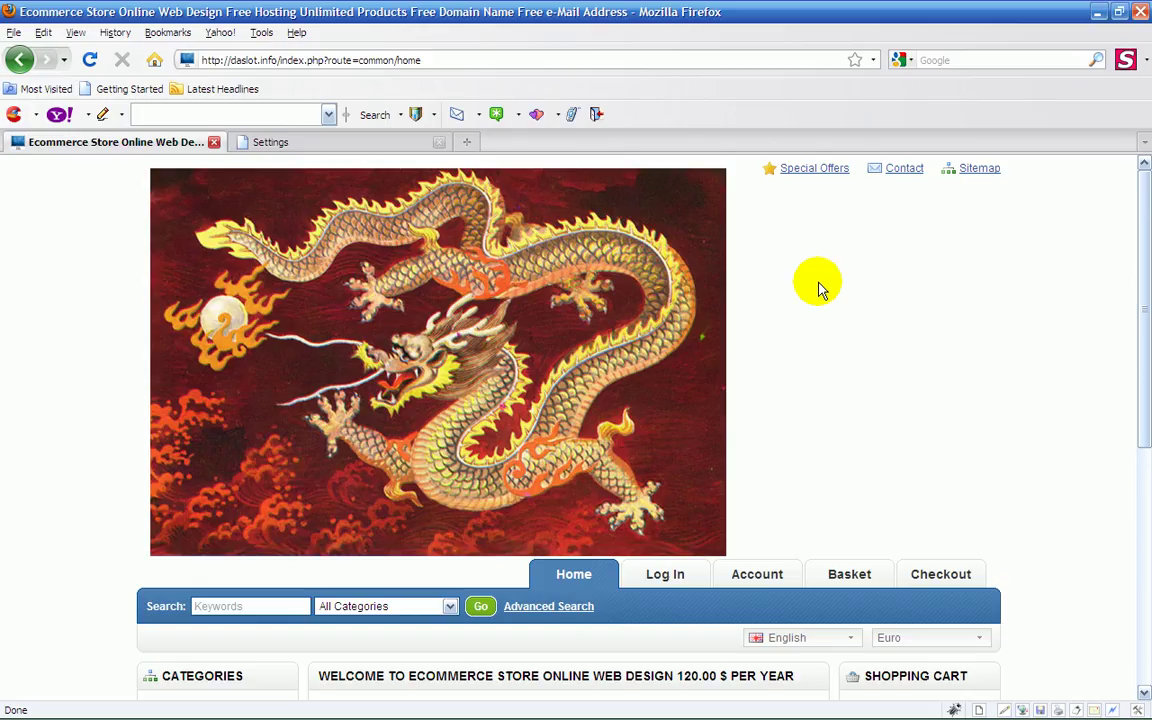
Step: Set the store logo to imageLogo.jpg from the image manager's design folder and save the settings
{"action": "left_click", "coordinate": [345, 141]}
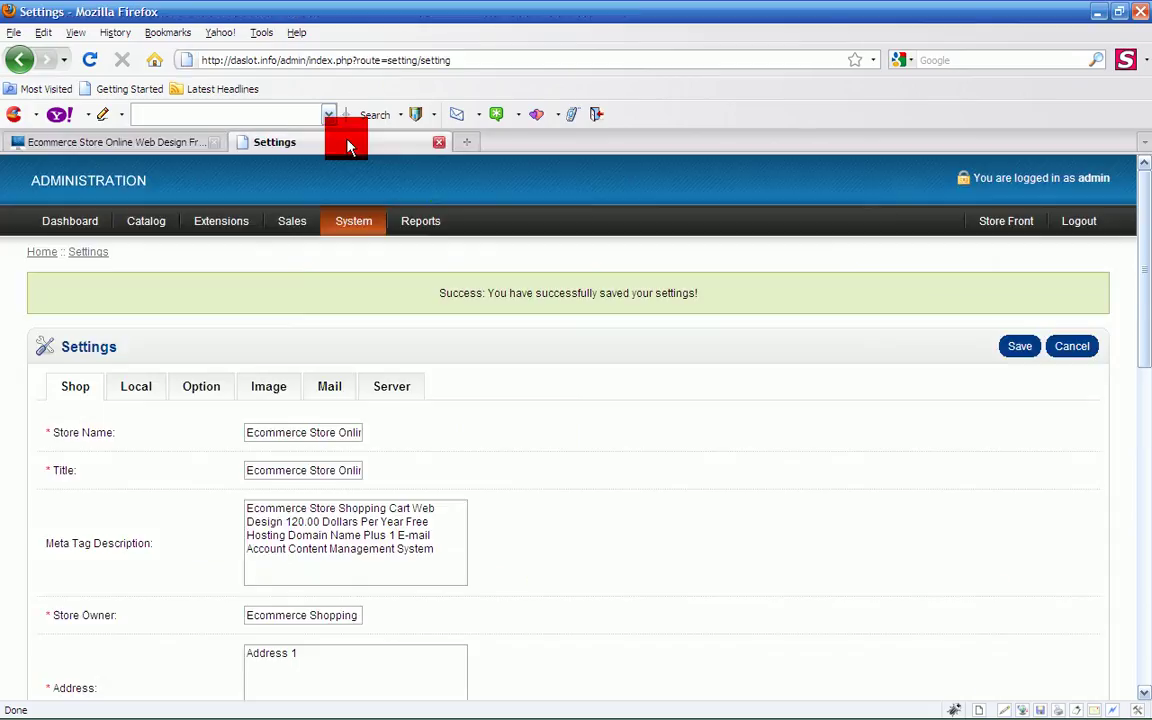
{"action": "left_click", "coordinate": [276, 394]}
{"action": "scroll", "coordinate": [874, 463], "scroll_direction": "down", "scroll_amount": 3}
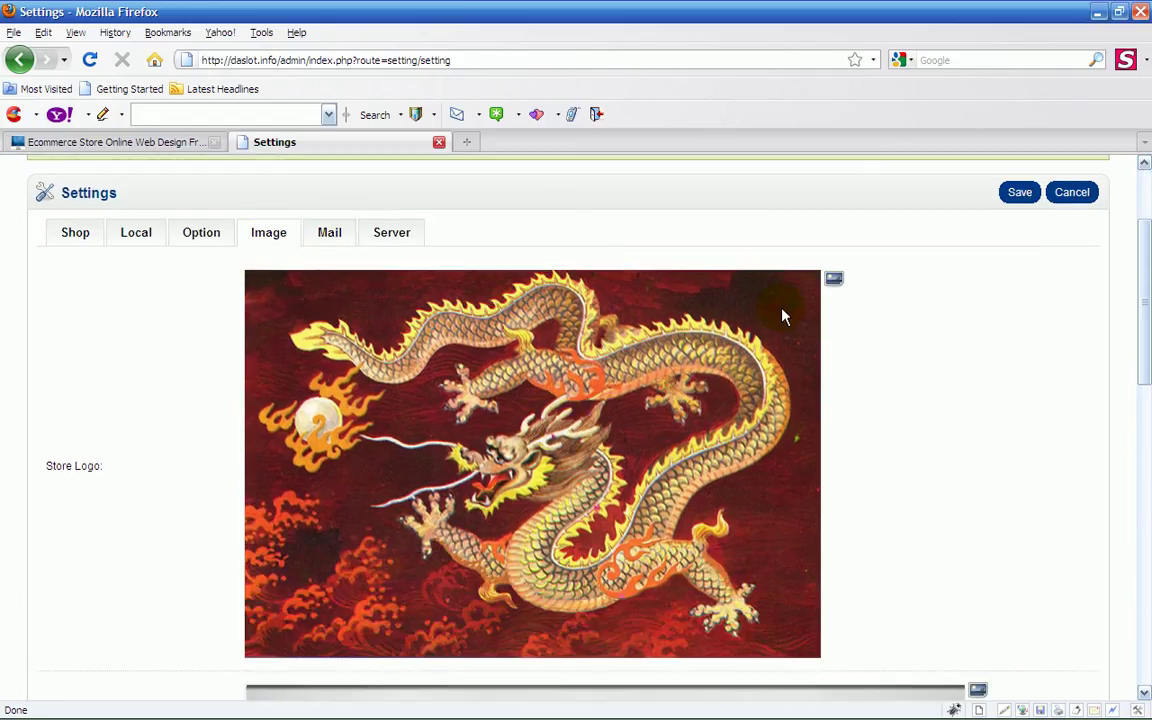
{"action": "left_click", "coordinate": [834, 278]}
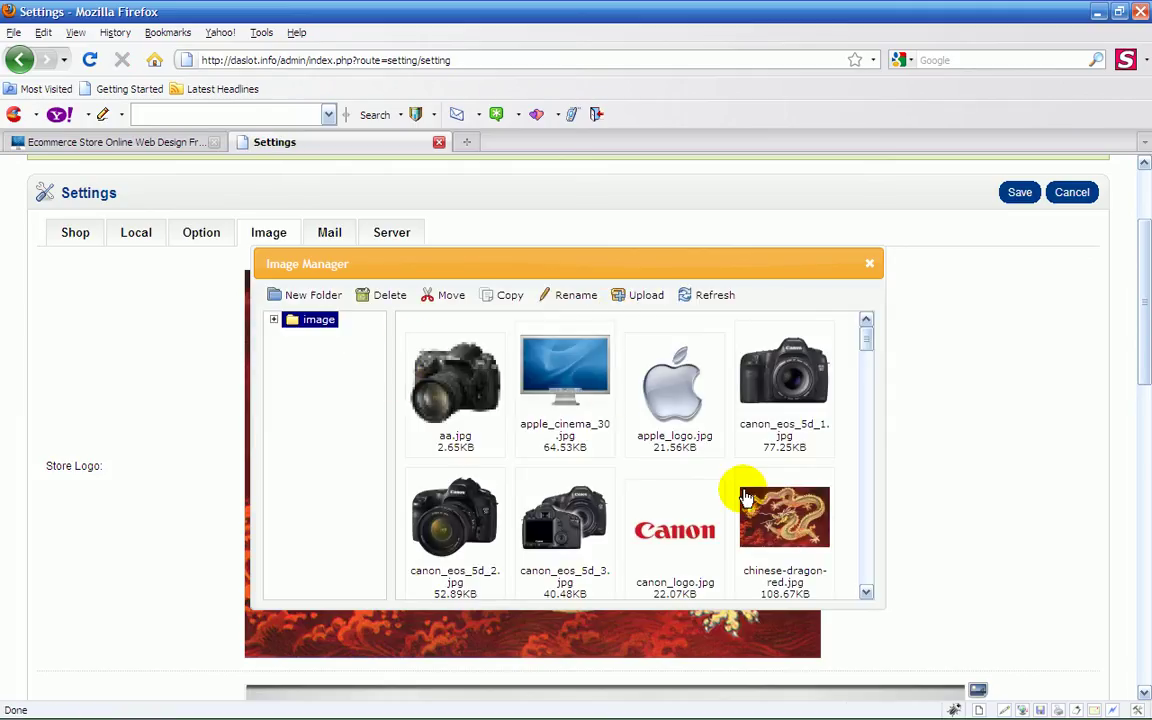
{"action": "left_click", "coordinate": [273, 320]}
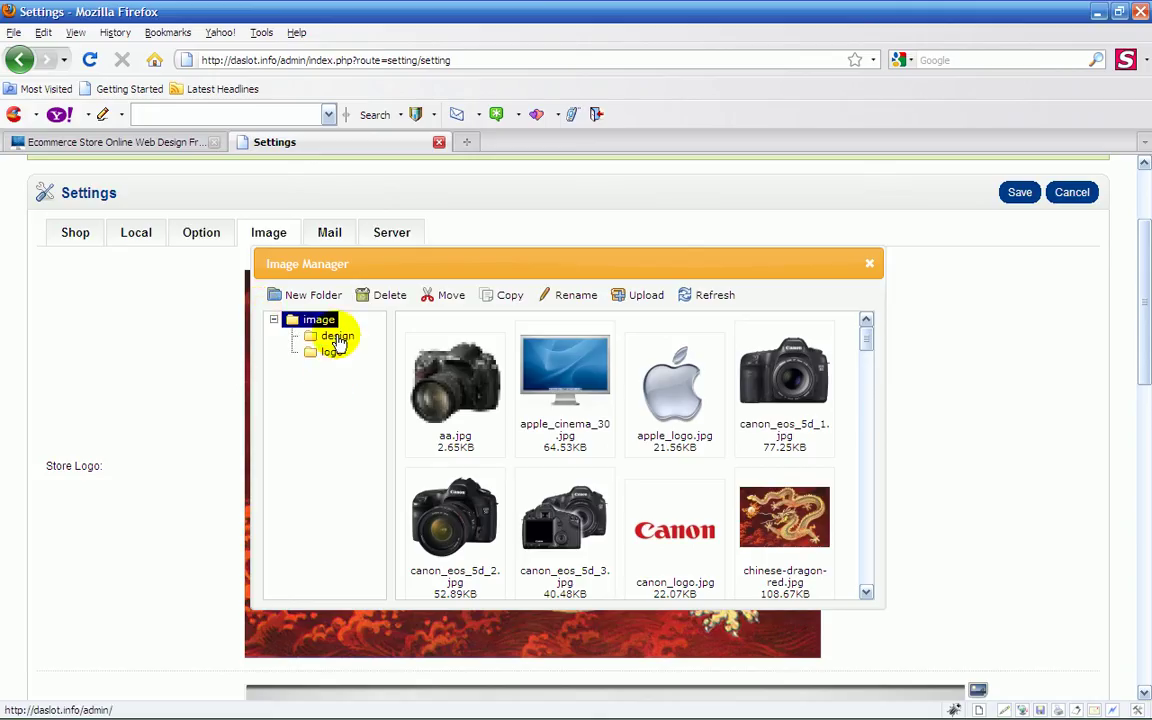
{"action": "left_click", "coordinate": [334, 336]}
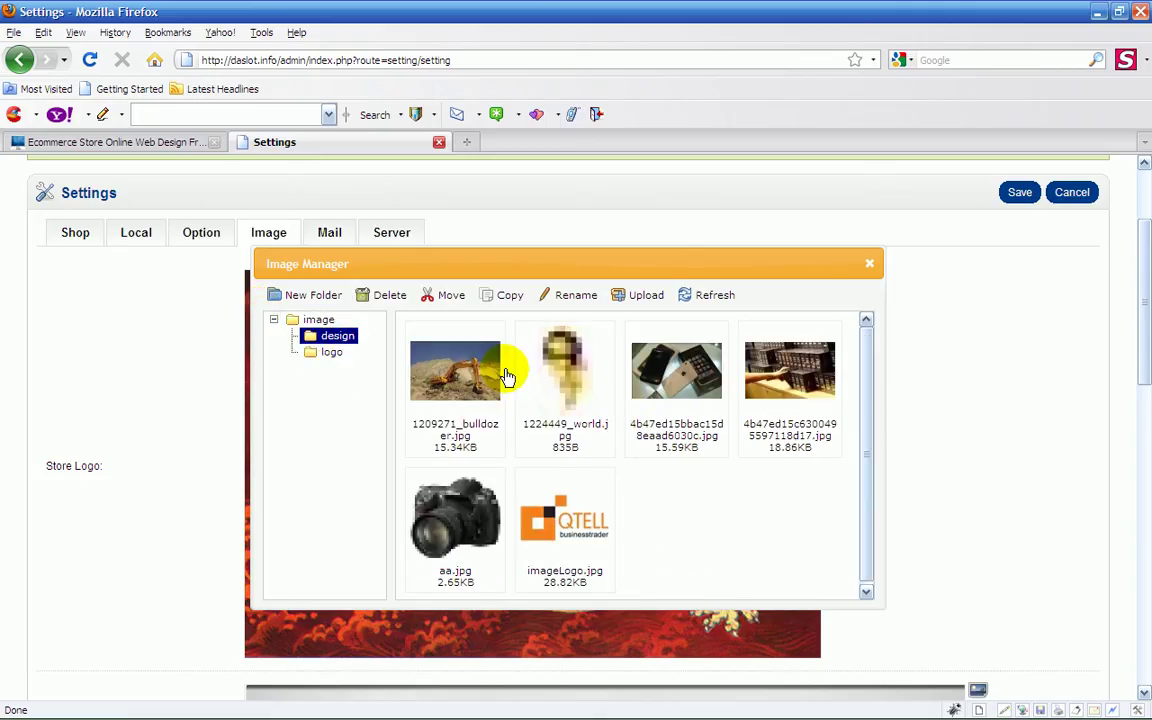
{"action": "double_click", "coordinate": [565, 520]}
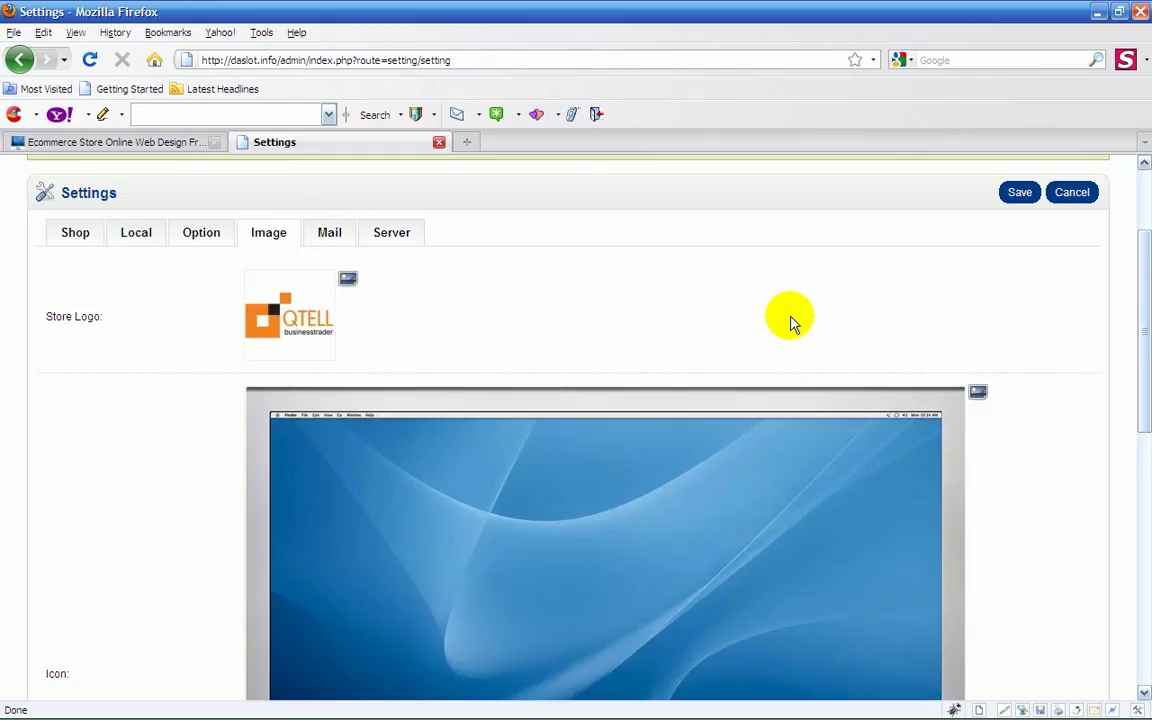
{"action": "left_click", "coordinate": [1022, 193]}
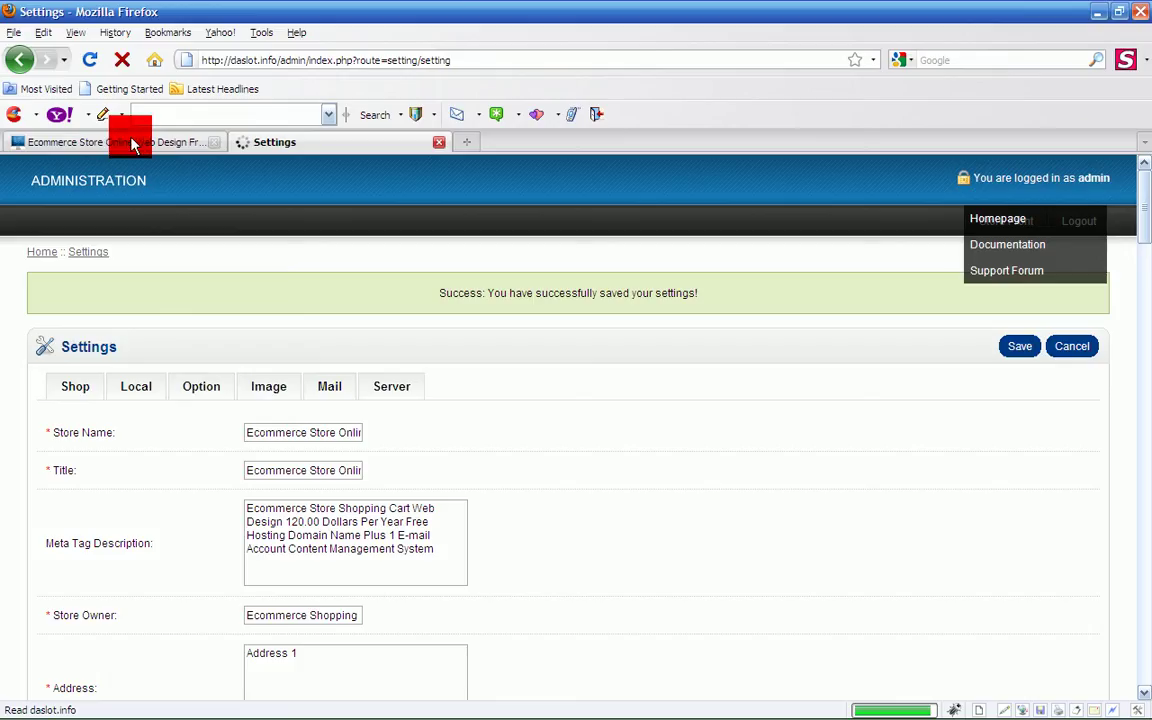
Step: Reload the storefront and inspect the store logo's image properties, including its dimensions and file size
{"action": "left_click", "coordinate": [129, 142]}
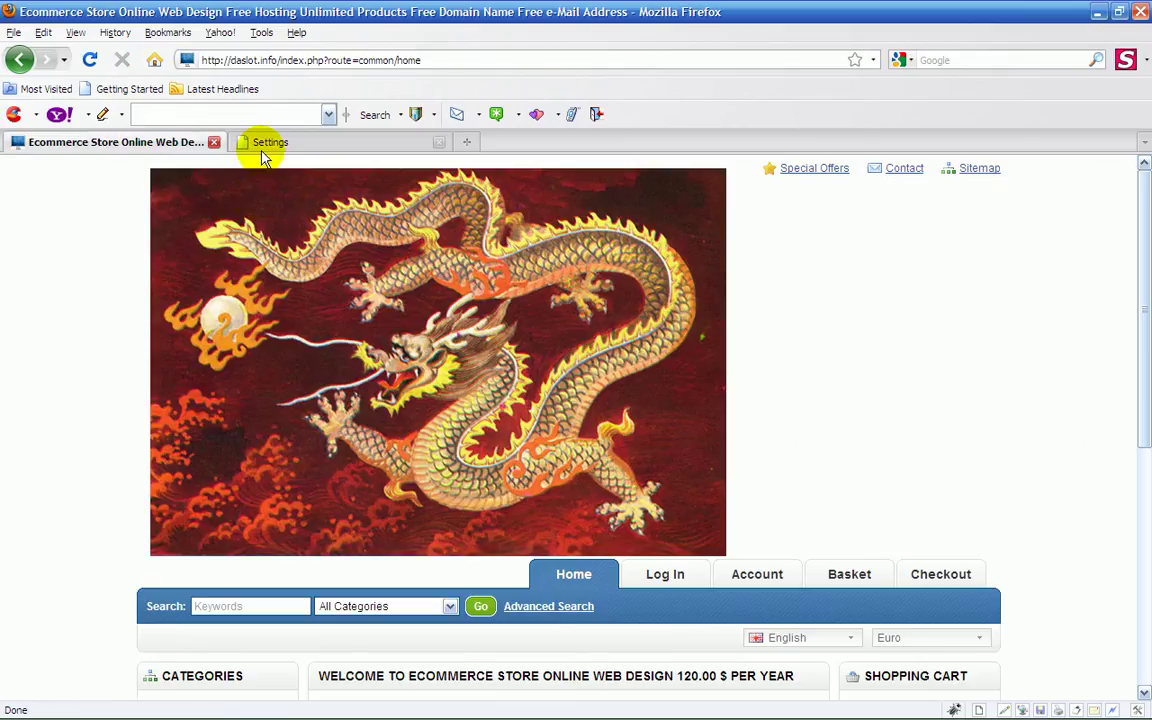
{"action": "left_click", "coordinate": [90, 62]}
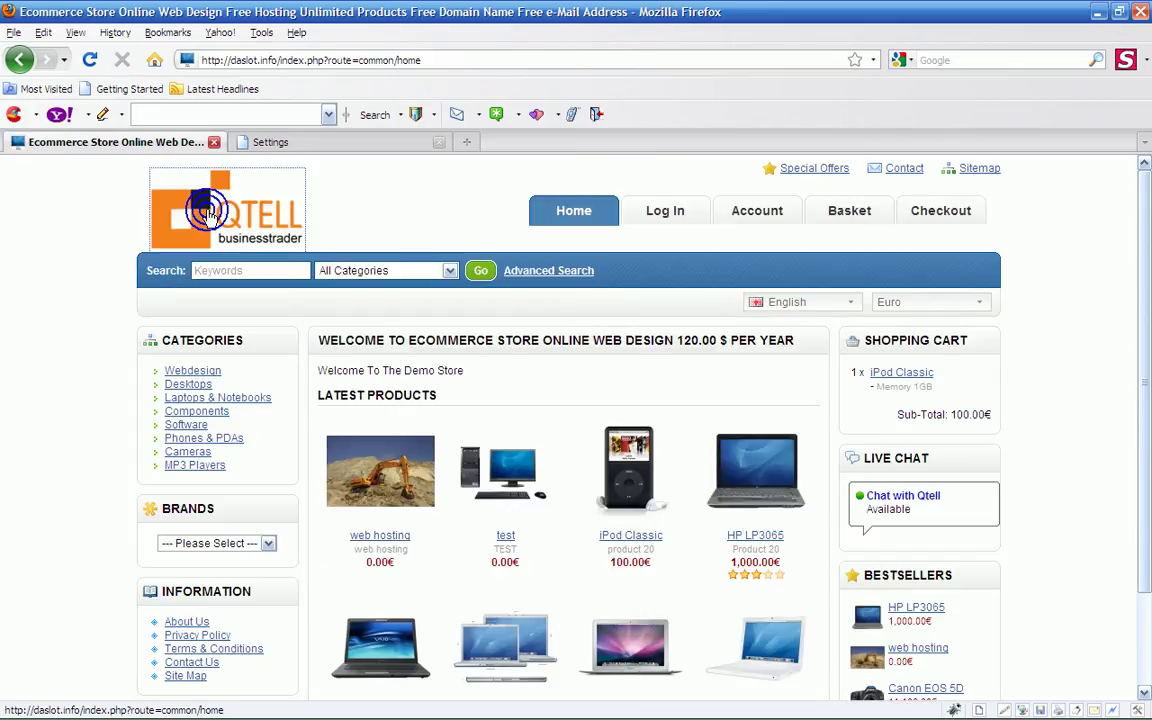
{"action": "right_click", "coordinate": [214, 212]}
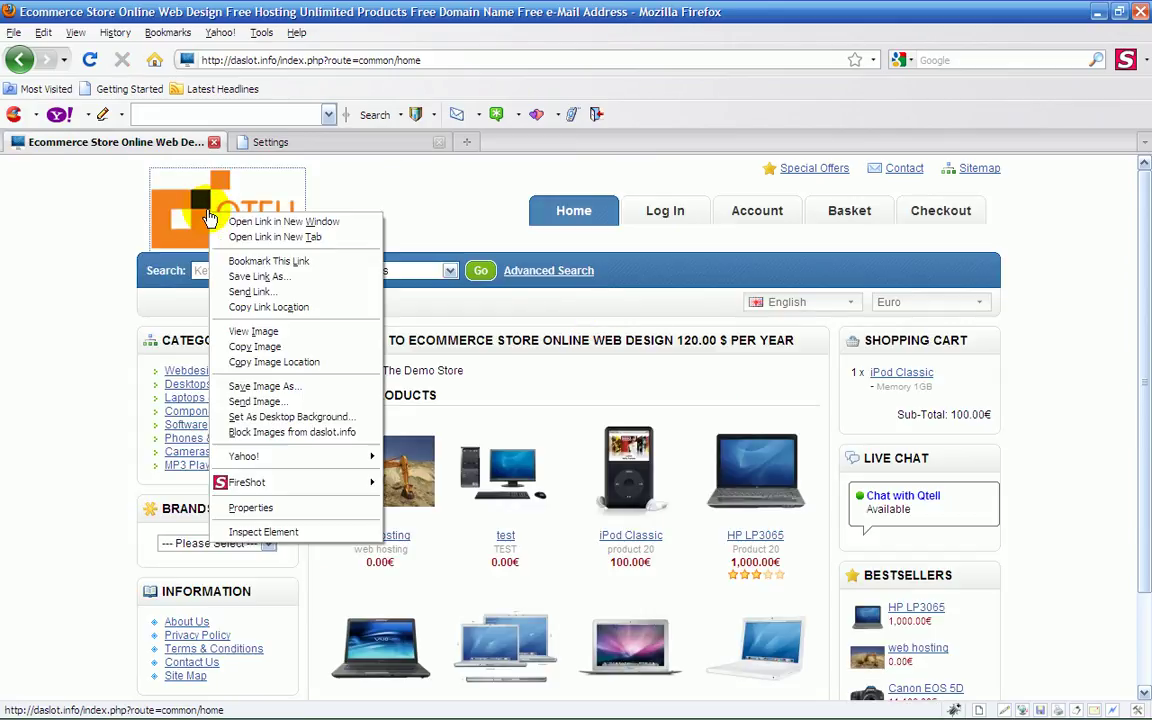
{"action": "left_click", "coordinate": [253, 509]}
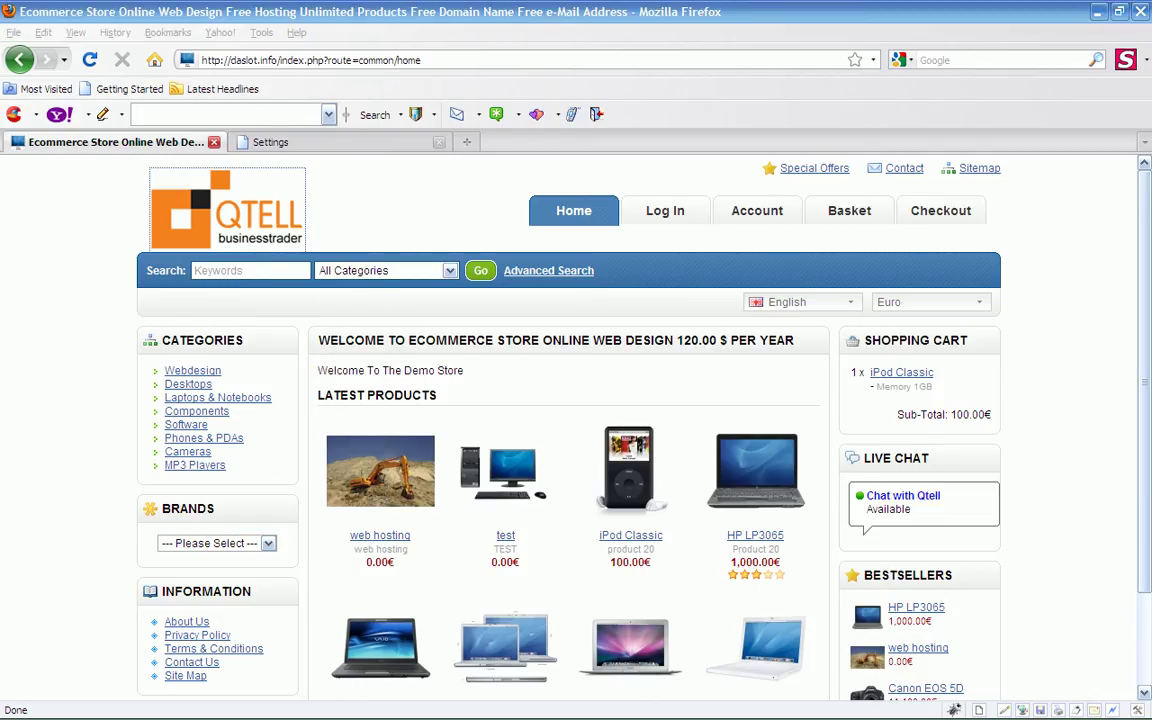
{"action": "left_click_drag", "start_coordinate": [771, 183], "coordinate": [512, 183]}
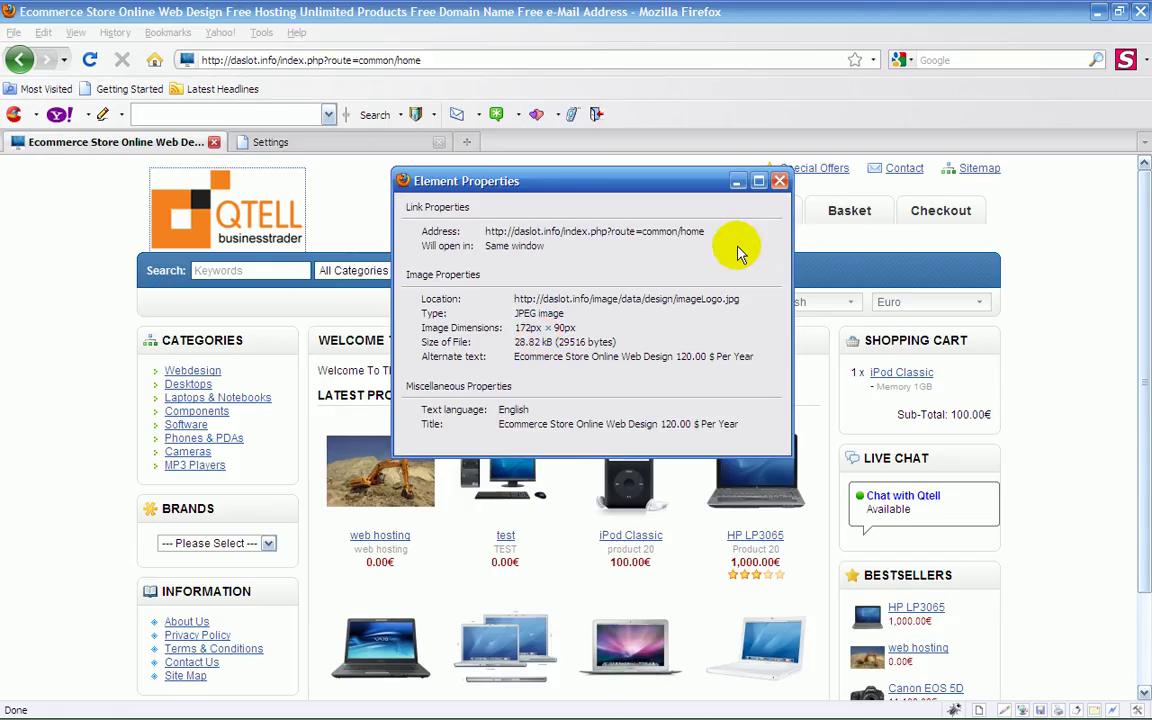
{"action": "left_click", "coordinate": [779, 183]}
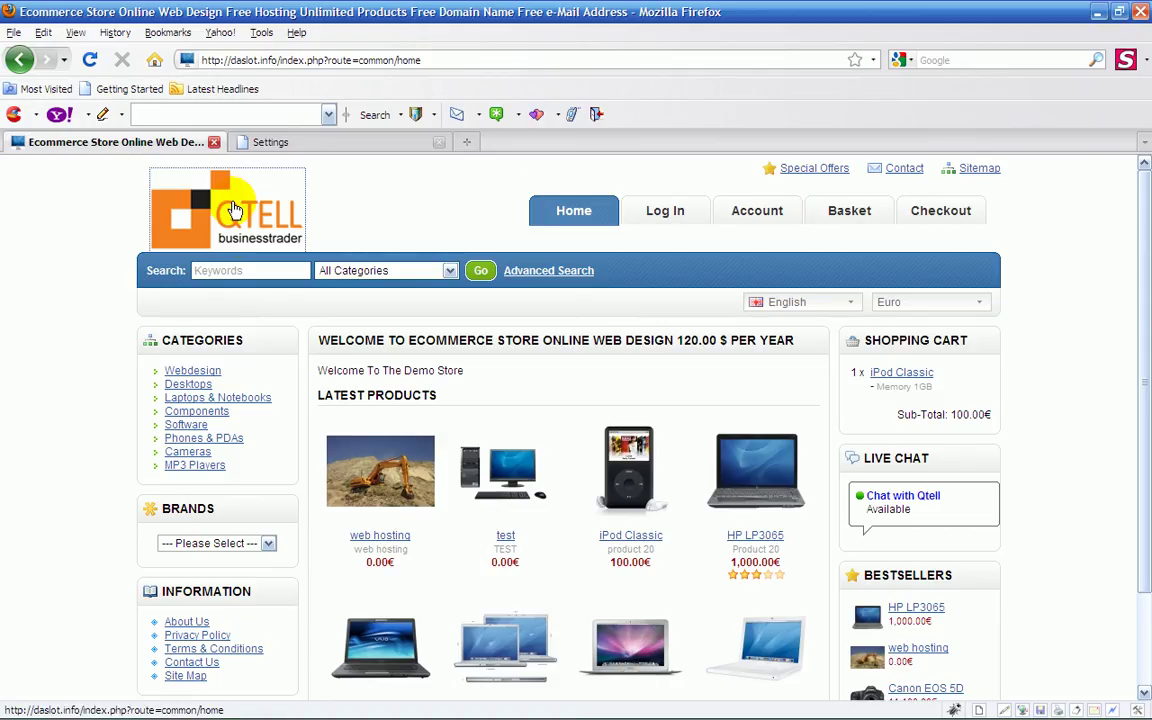
{"action": "left_click", "coordinate": [356, 214]}
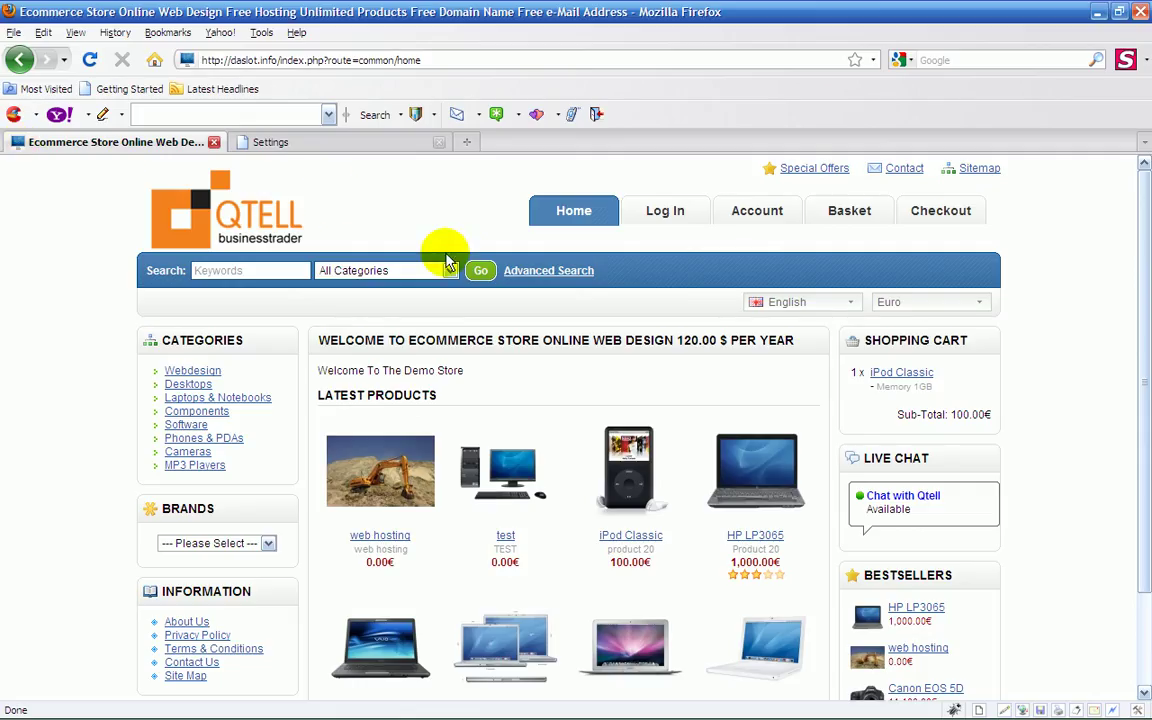
Step: Set the store icon to chinese-dragon-red.jpg in the admin image settings, save, and reload the storefront to check it
{"action": "left_click", "coordinate": [303, 140]}
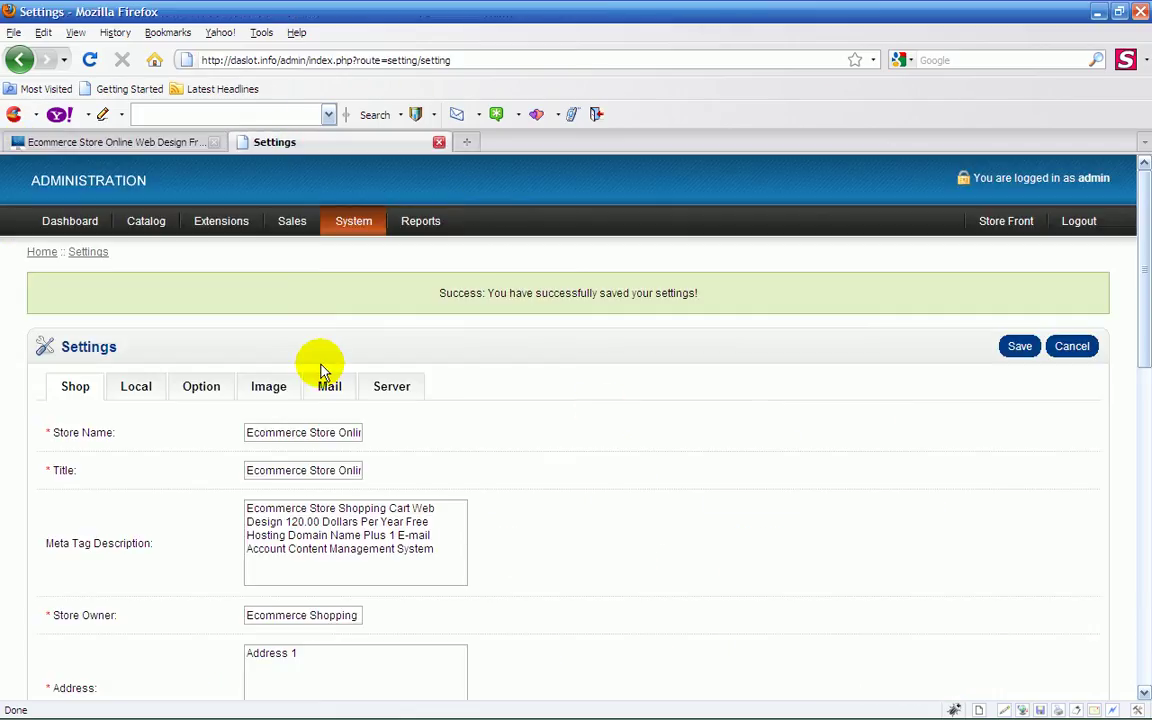
{"action": "left_click", "coordinate": [260, 390]}
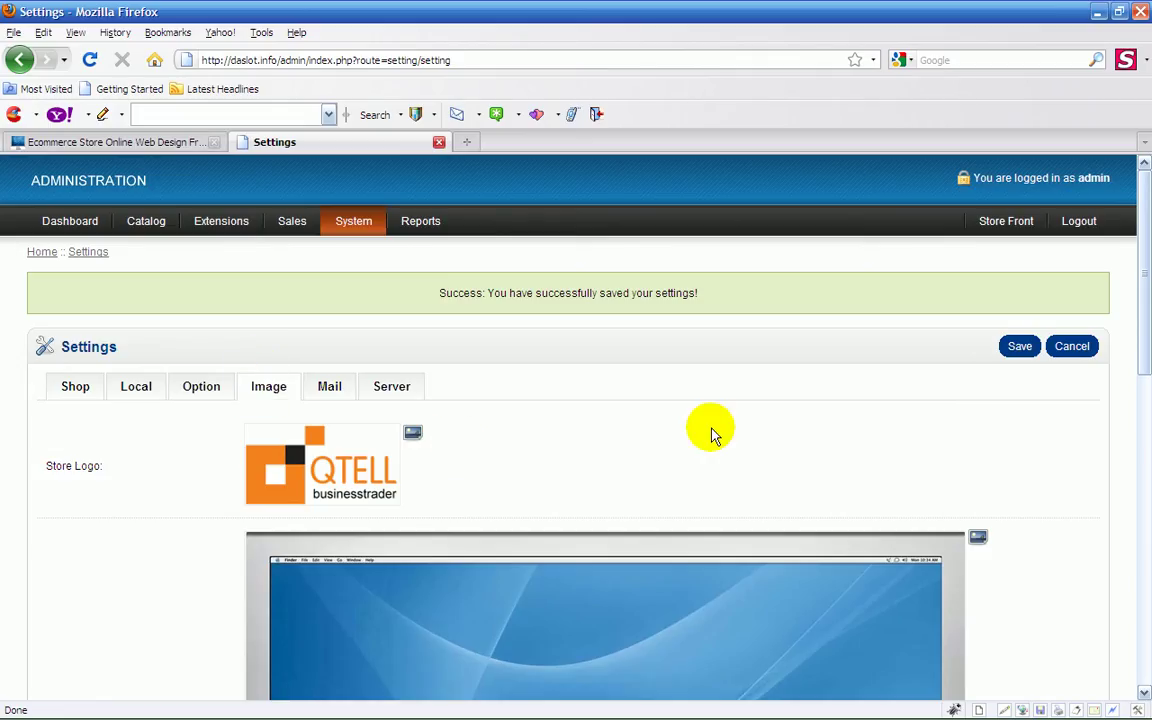
{"action": "scroll", "coordinate": [712, 432], "scroll_direction": "down", "scroll_amount": 3}
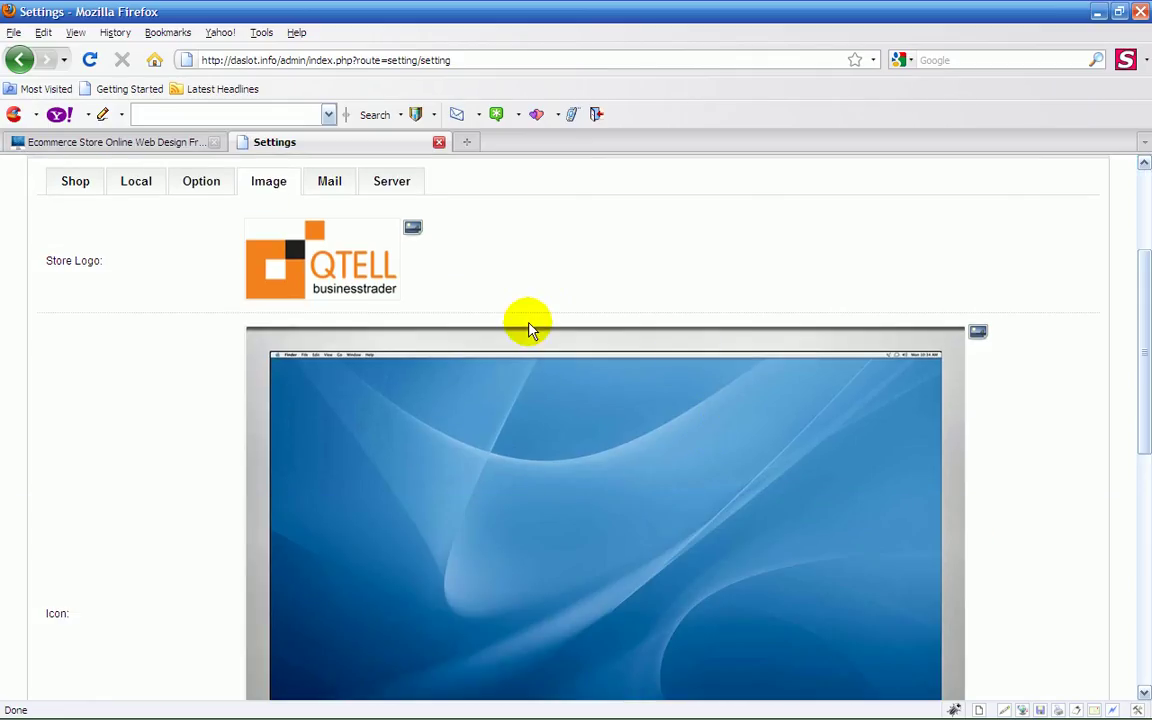
{"action": "left_click", "coordinate": [978, 333]}
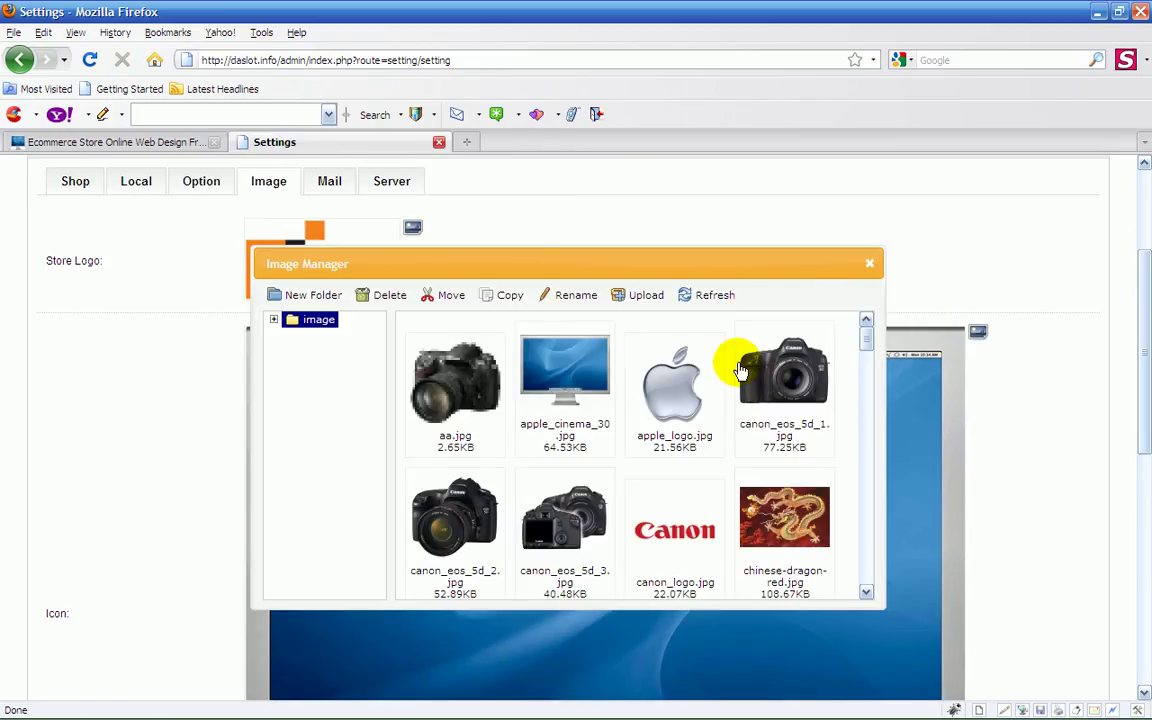
{"action": "double_click", "coordinate": [776, 519]}
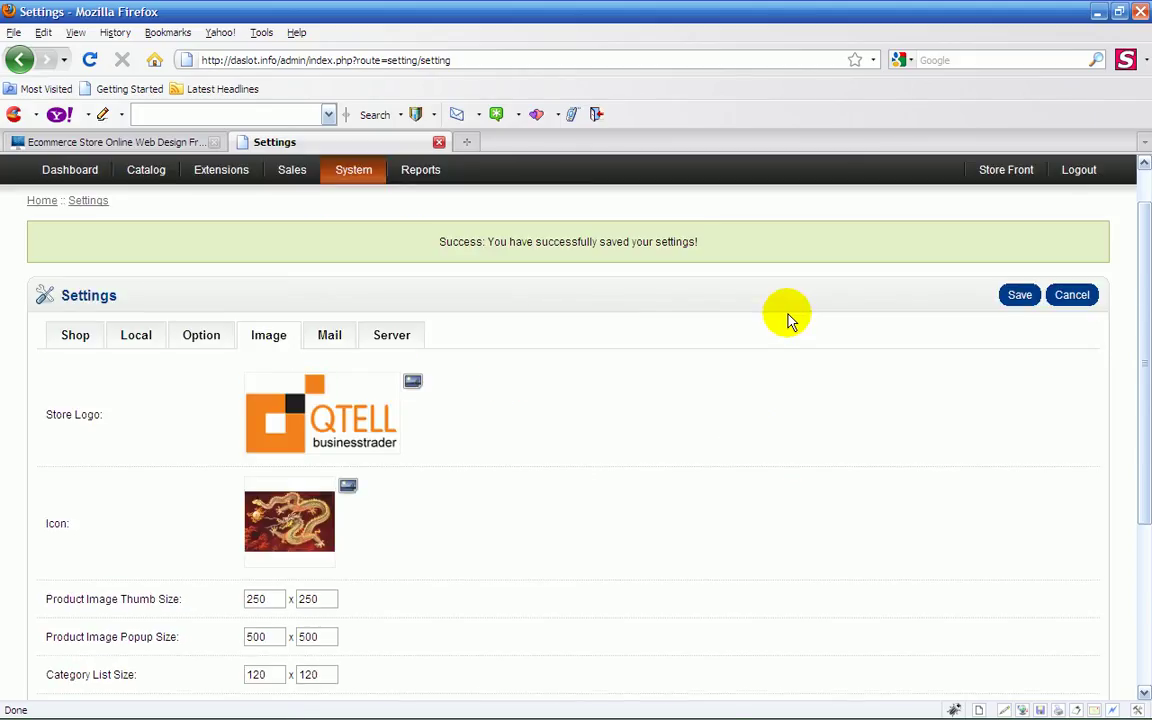
{"action": "left_click", "coordinate": [1012, 298]}
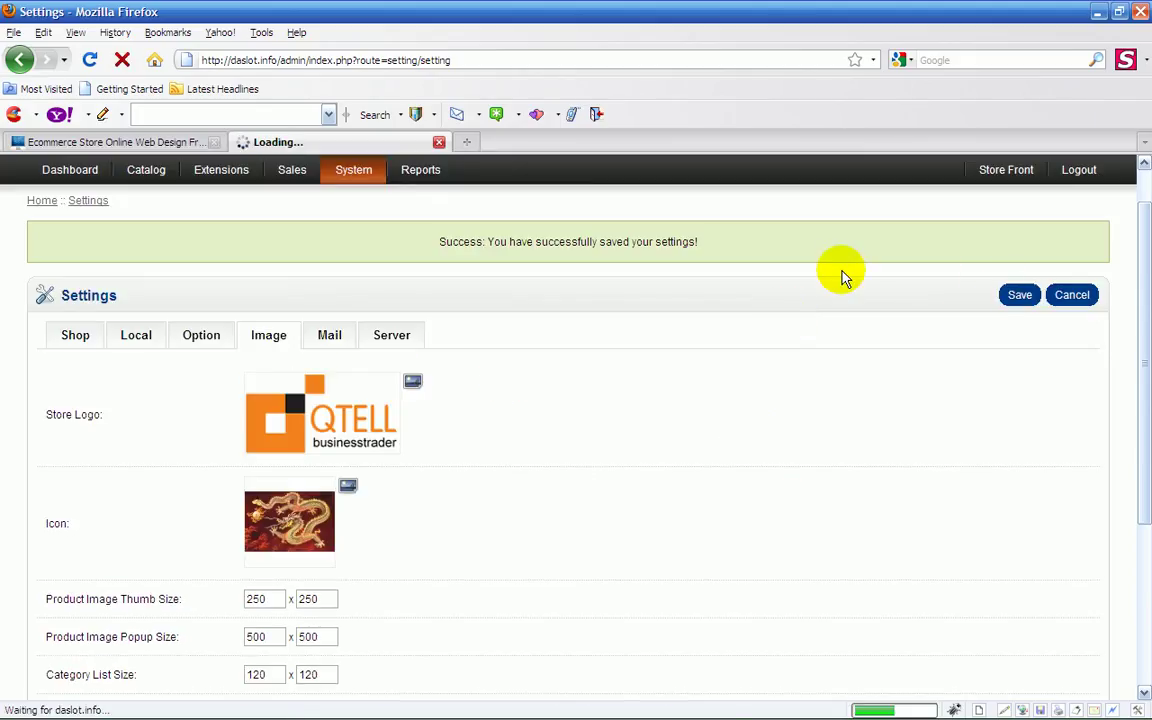
{"action": "left_click", "coordinate": [115, 143]}
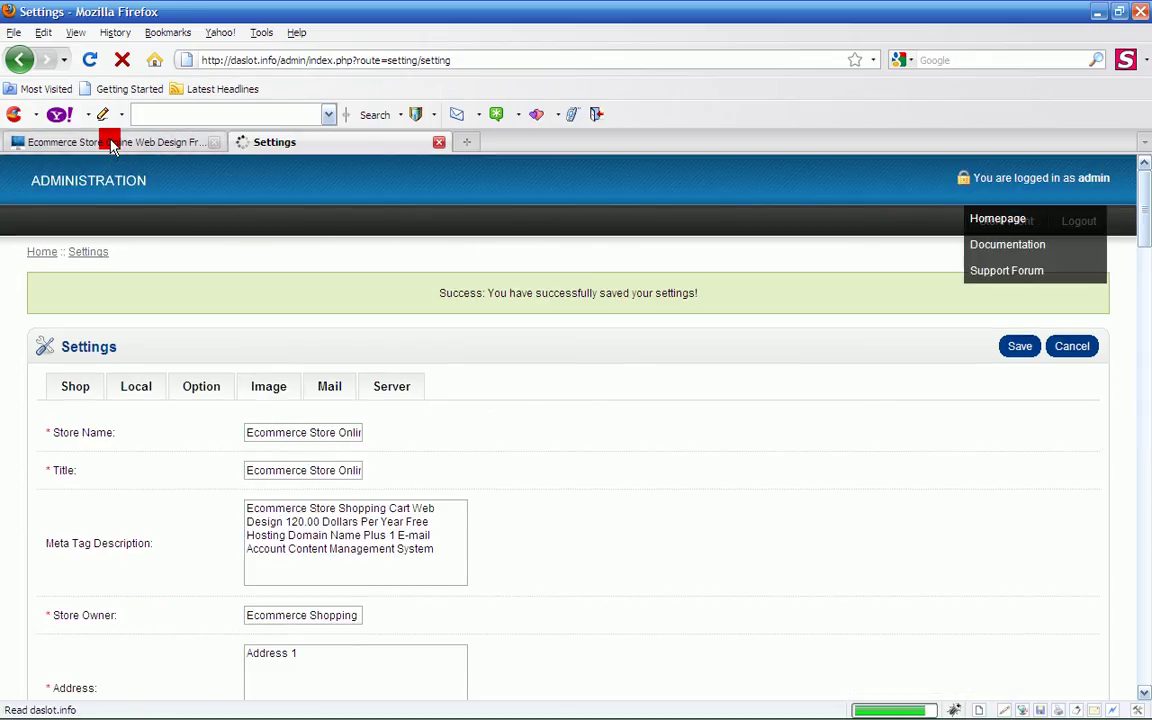
{"action": "left_click", "coordinate": [90, 62]}
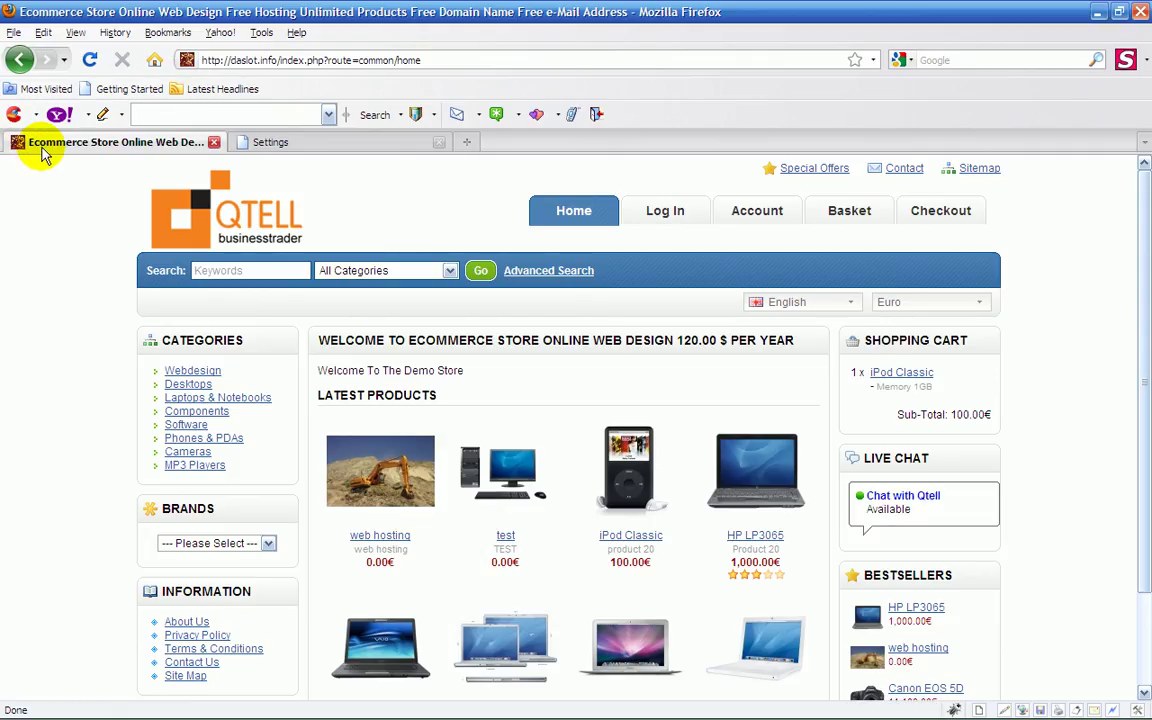
Step: Review the product, category and cart image size settings in the admin image settings and compare them with the storefront's product pictures
{"action": "left_click", "coordinate": [307, 148]}
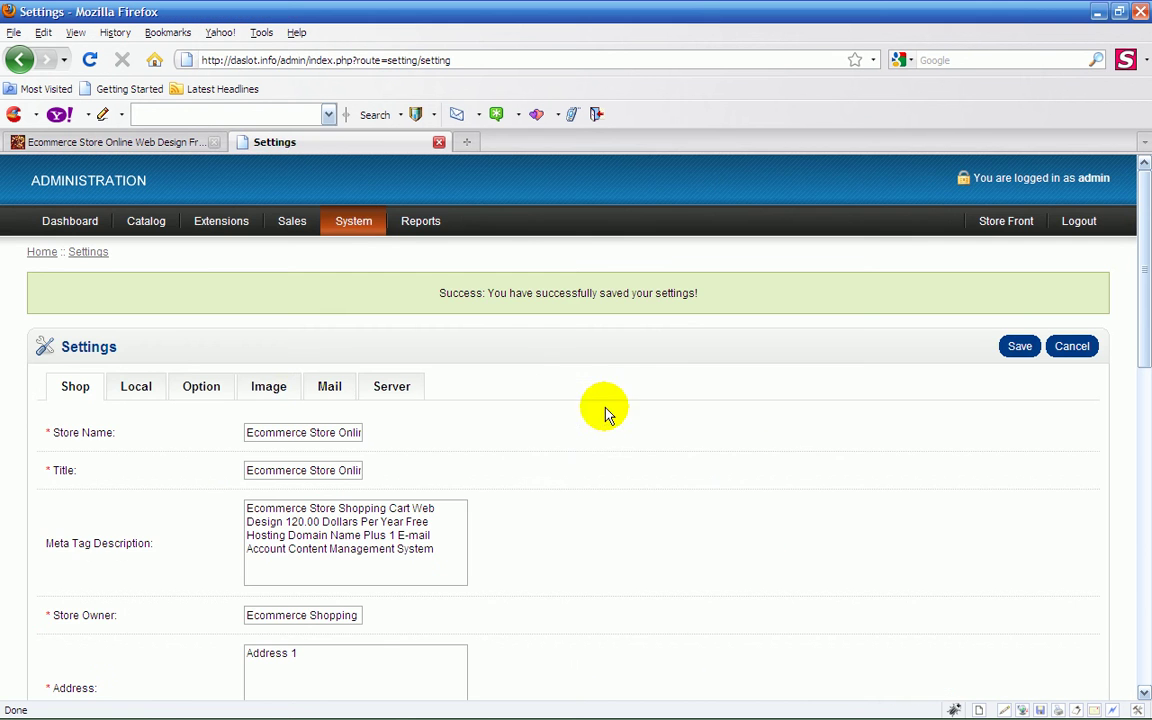
{"action": "left_click", "coordinate": [268, 393]}
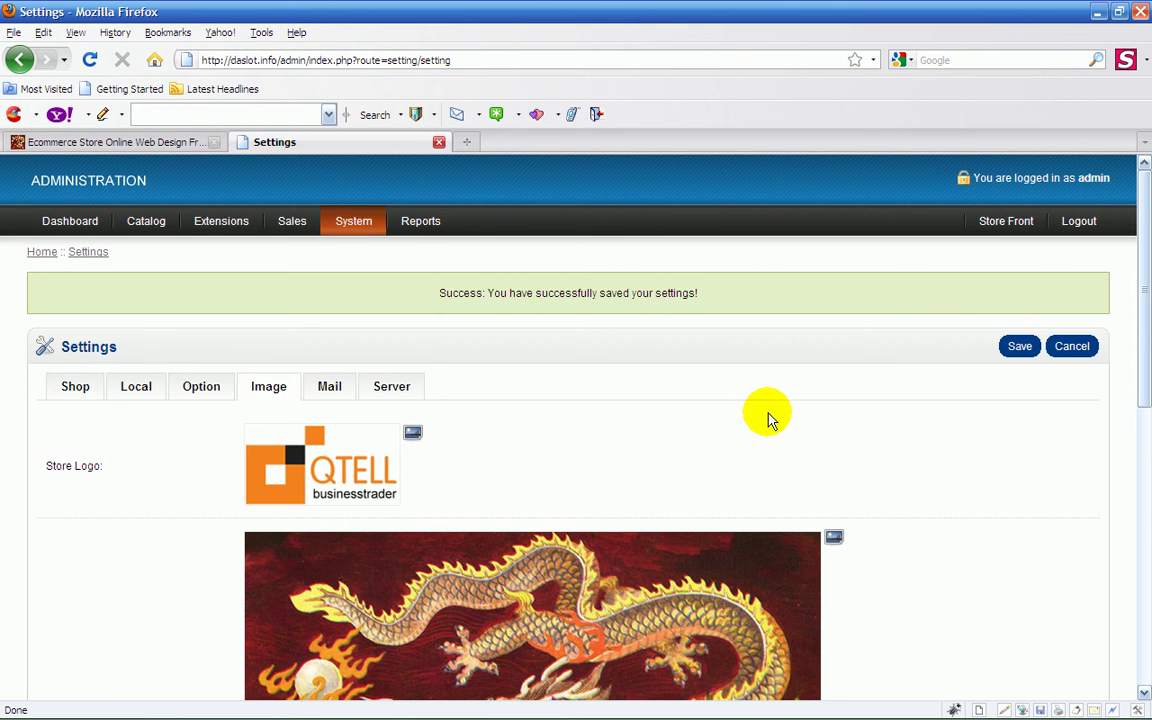
{"action": "scroll", "coordinate": [841, 445], "scroll_direction": "down", "scroll_amount": 5}
{"action": "scroll", "coordinate": [847, 440], "scroll_direction": "down", "scroll_amount": 5}
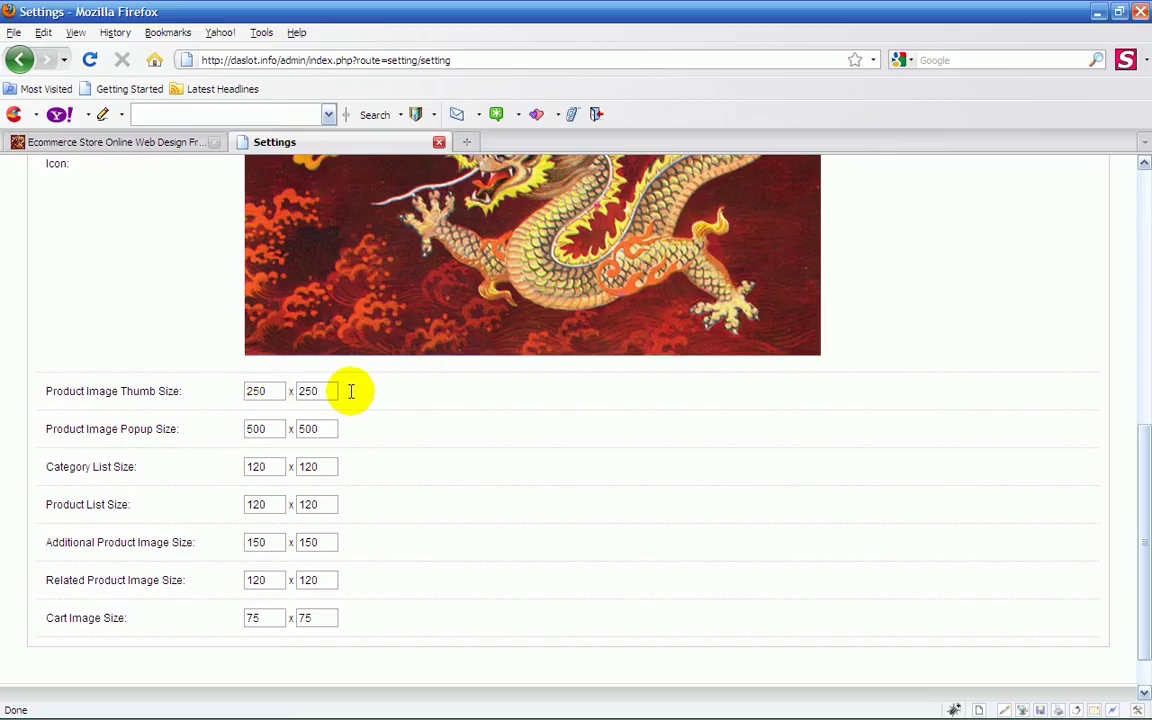
{"action": "left_click_drag", "start_coordinate": [362, 619], "coordinate": [316, 391]}
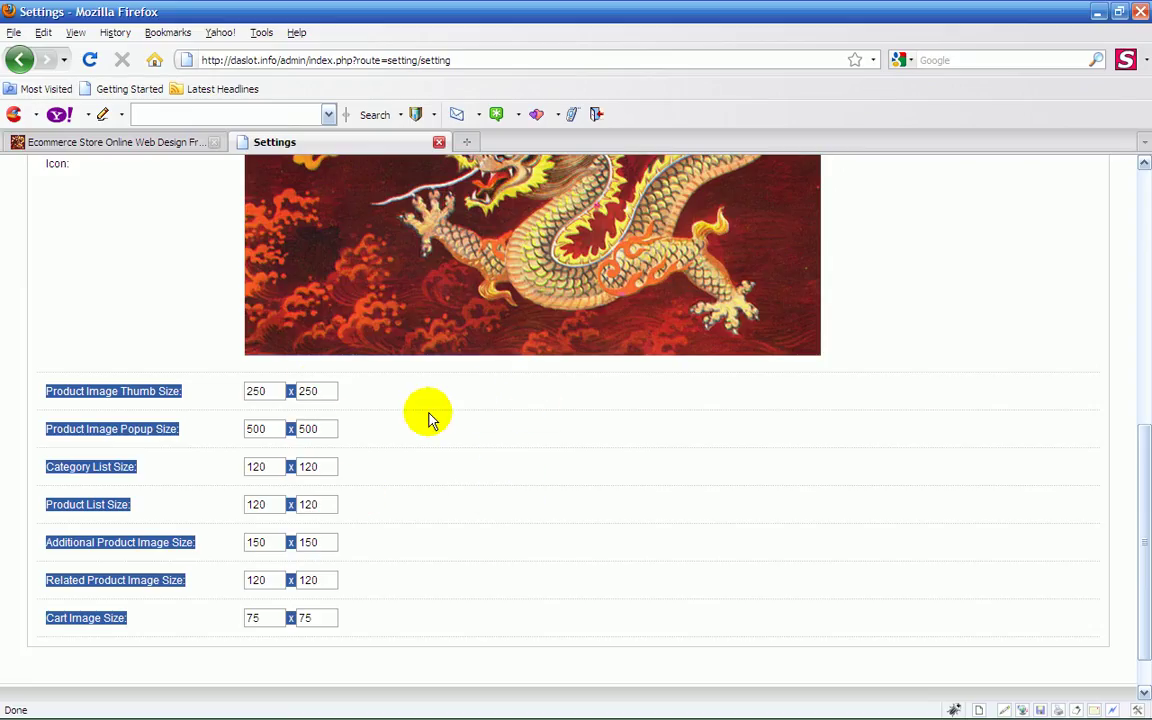
{"action": "left_click", "coordinate": [487, 452]}
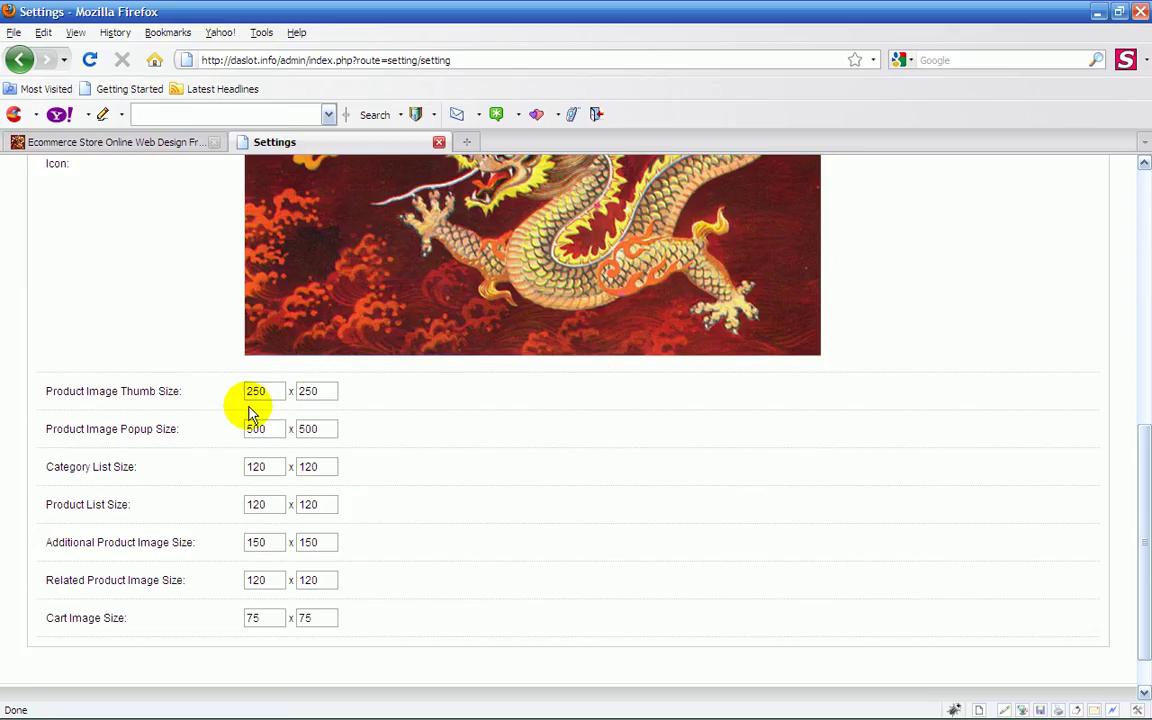
{"action": "left_click", "coordinate": [155, 142]}
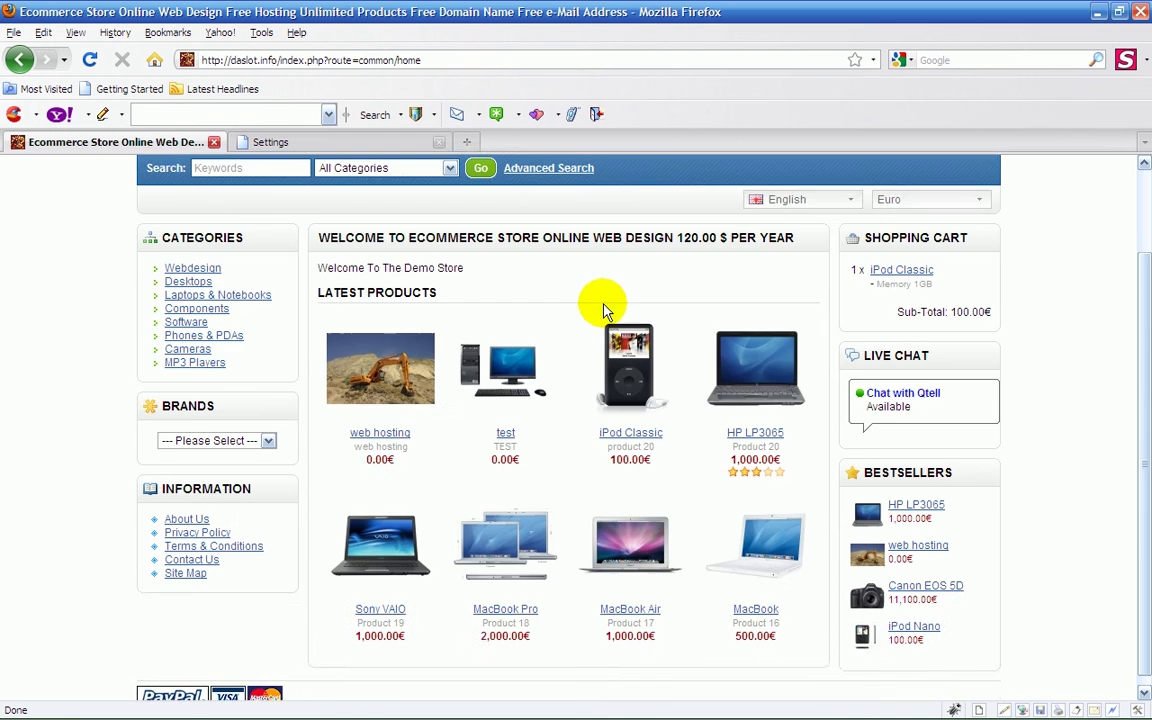
{"action": "scroll", "coordinate": [380, 200], "scroll_direction": "up", "scroll_amount": 2}
{"action": "left_click", "coordinate": [320, 142]}
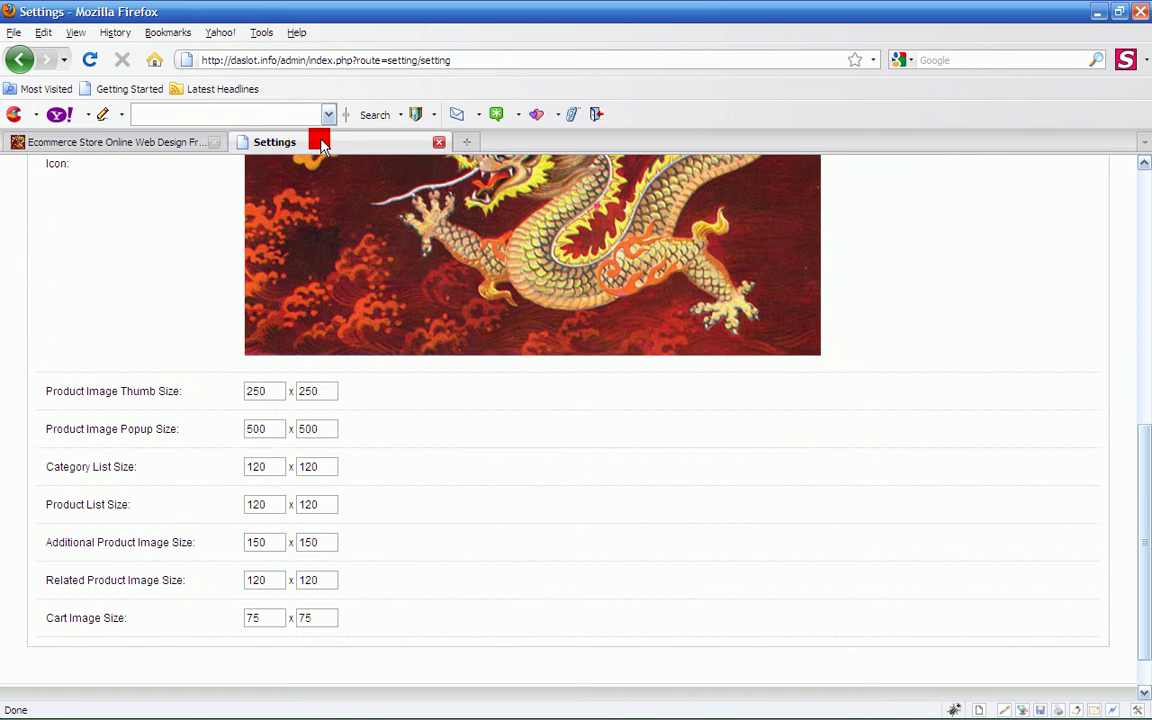
{"action": "scroll", "coordinate": [322, 172], "scroll_direction": "up", "scroll_amount": 8}
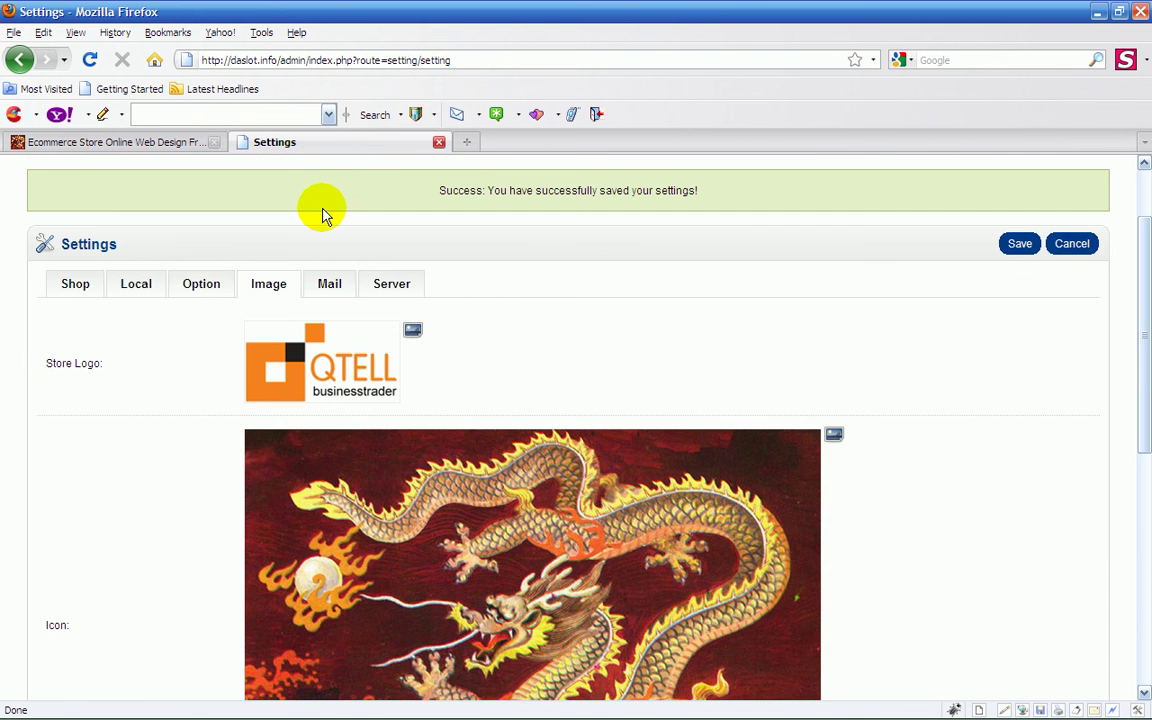